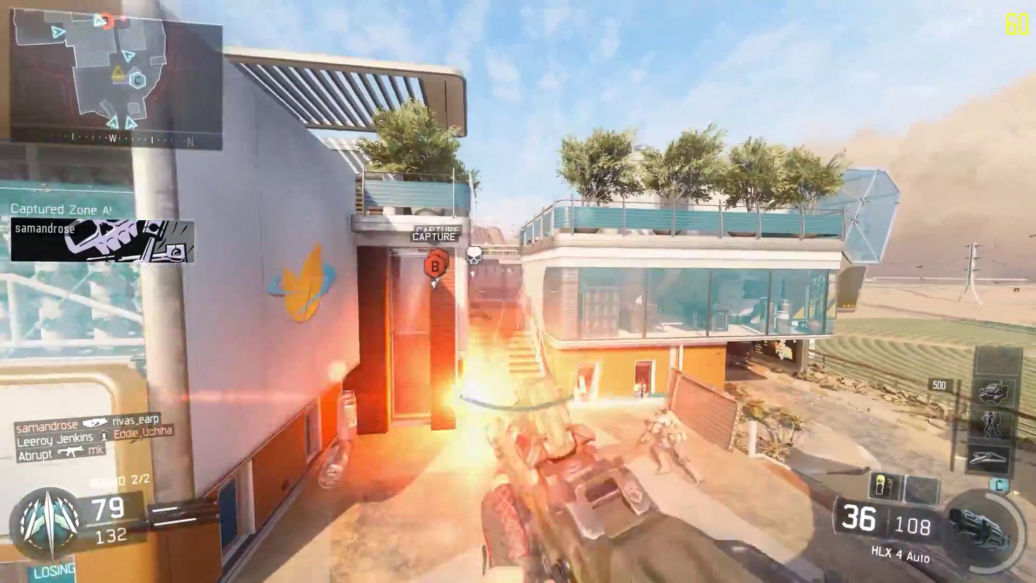
key("w")
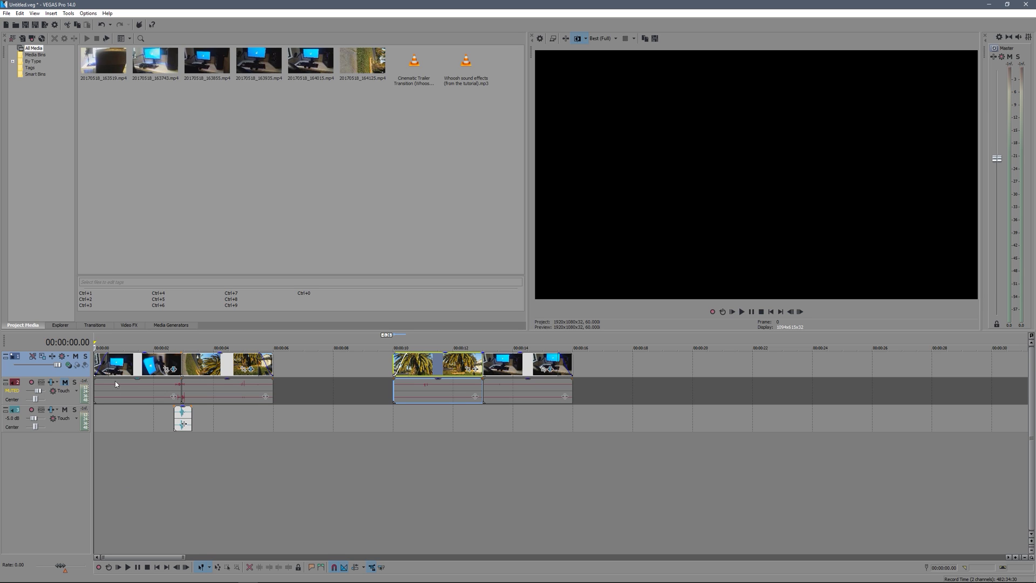
- Play the project and preview the first whip-pan transition
key("space")
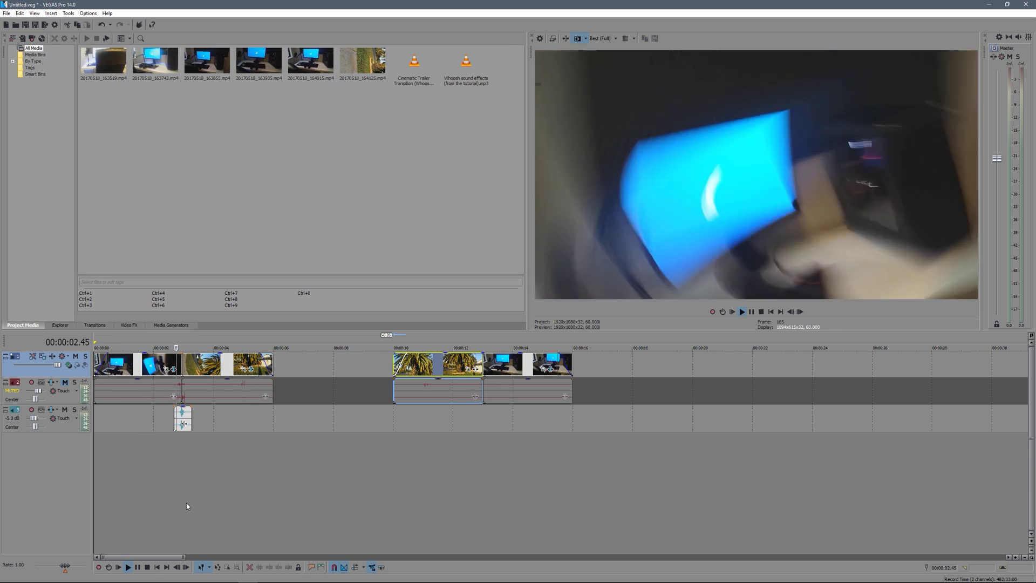
key("space")
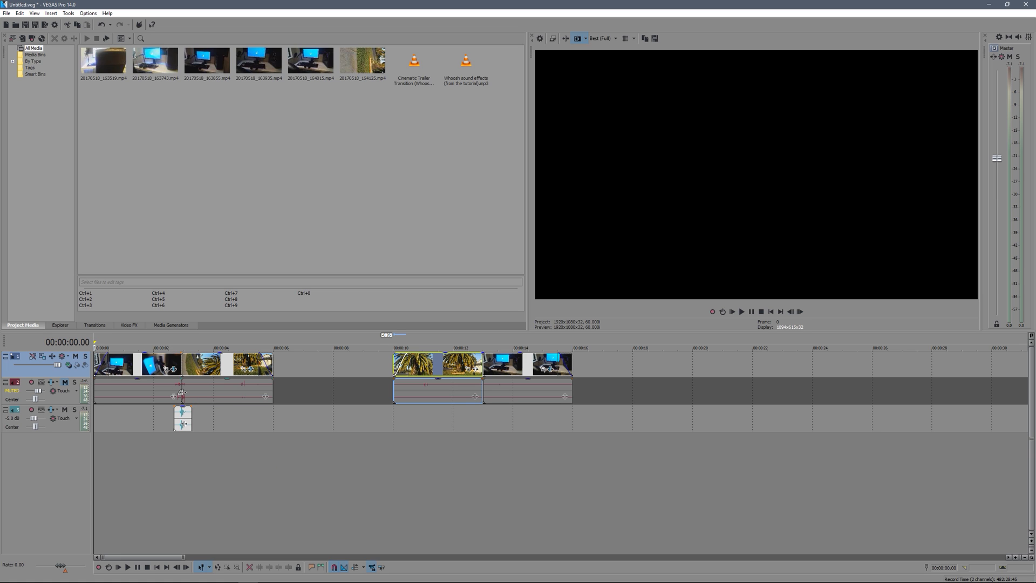
left_click(170, 363)
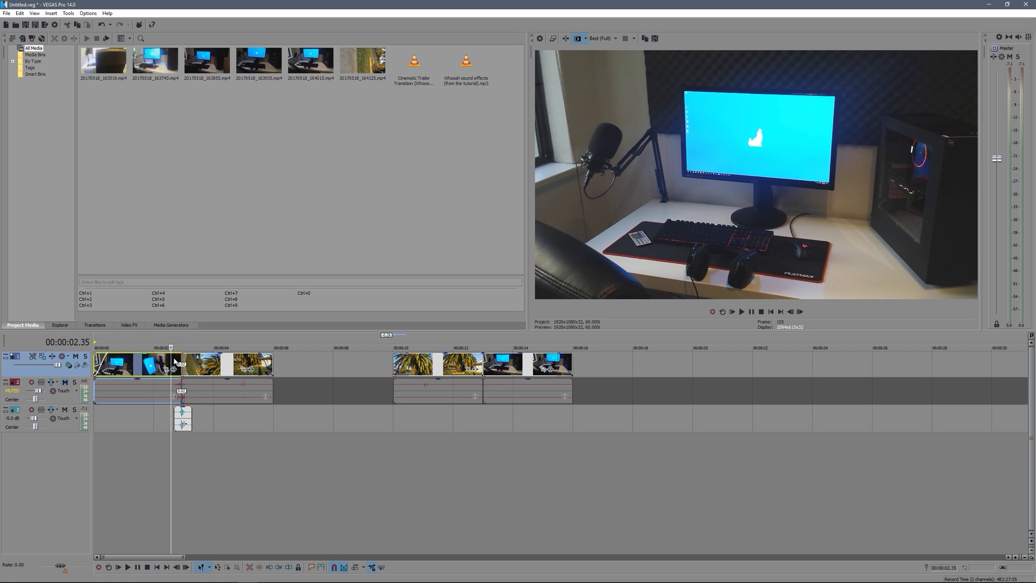
left_click(175, 362)
key("space")
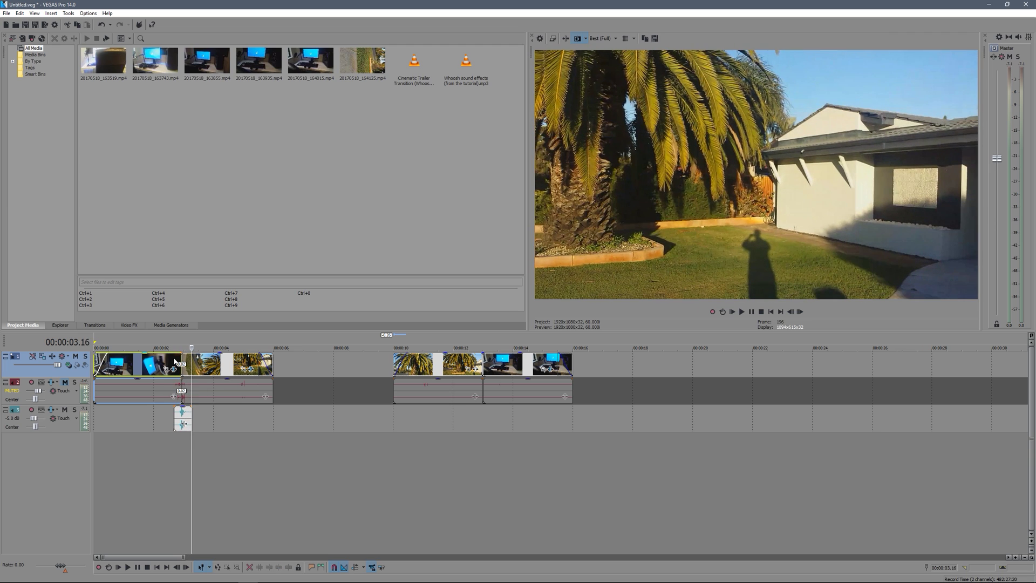
left_click(150, 365)
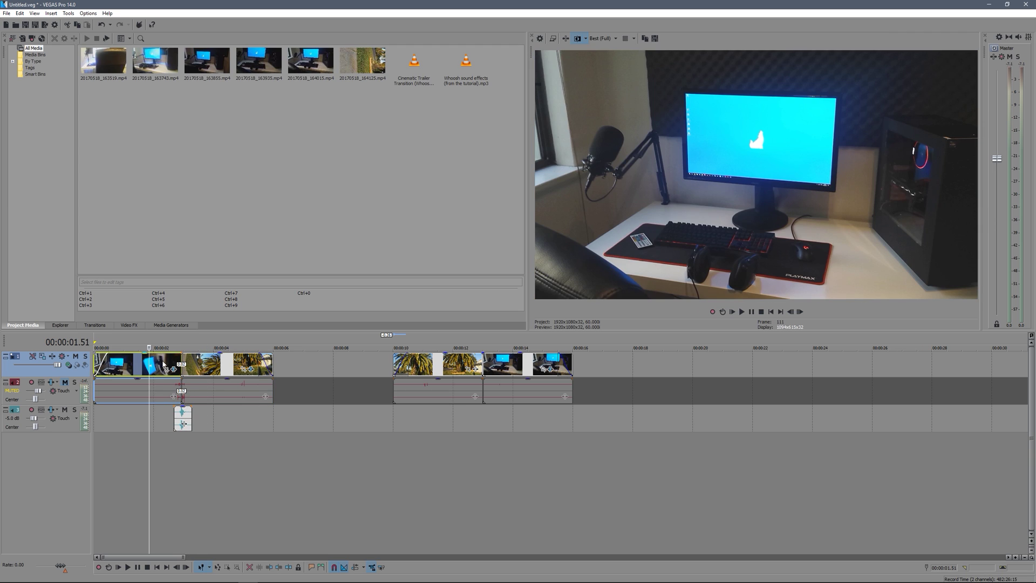
- Zoom out the timeline and put the cursor at the palm-tree clip's spin, around 00:02:35.40
scroll(317, 382, "down", 10)
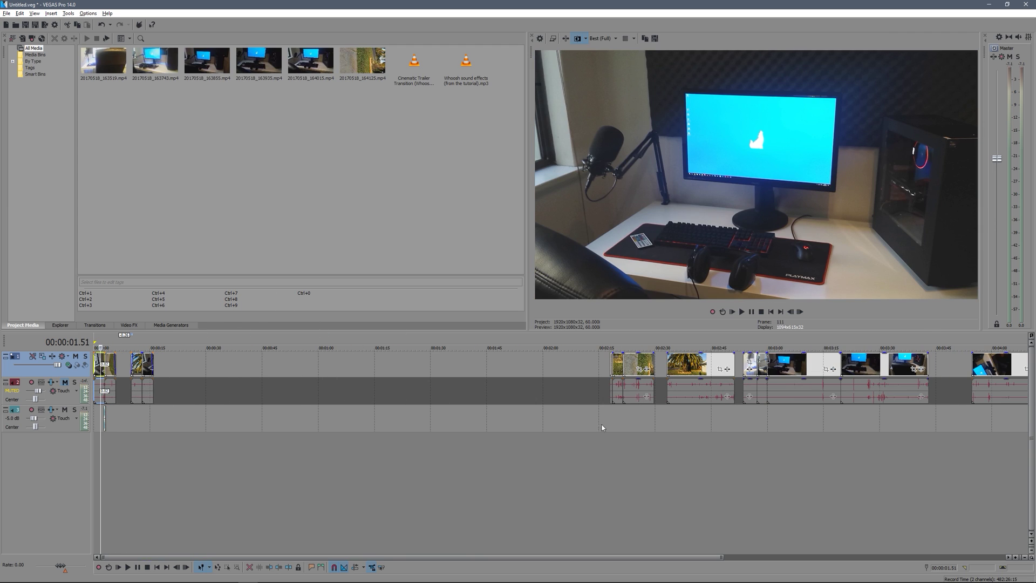
scroll(597, 427, "down", 3)
left_click(508, 364)
left_click(498, 362)
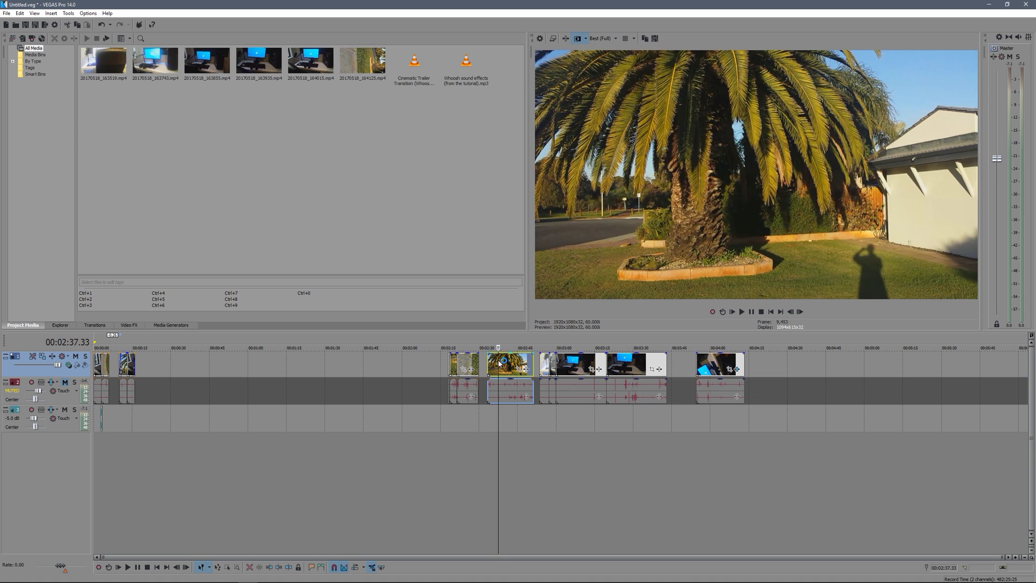
left_click(493, 361)
left_click(488, 363)
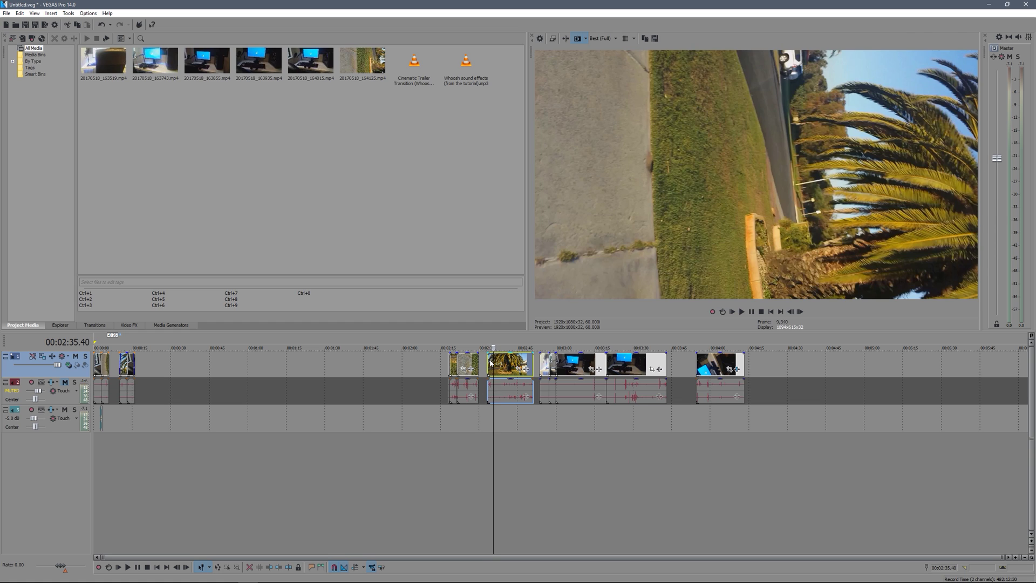
- Split the palm-tree clip on the first frame of the camera spin
key("alt+Left")
key("alt+Left")
key("alt+Left")
key("alt+Left")
key("alt+Left")
key("alt+Left")
key("alt+Left")
key("alt+Left")
key("alt+Left")
key("Left")
key("Right")
key("Left")
key("s")
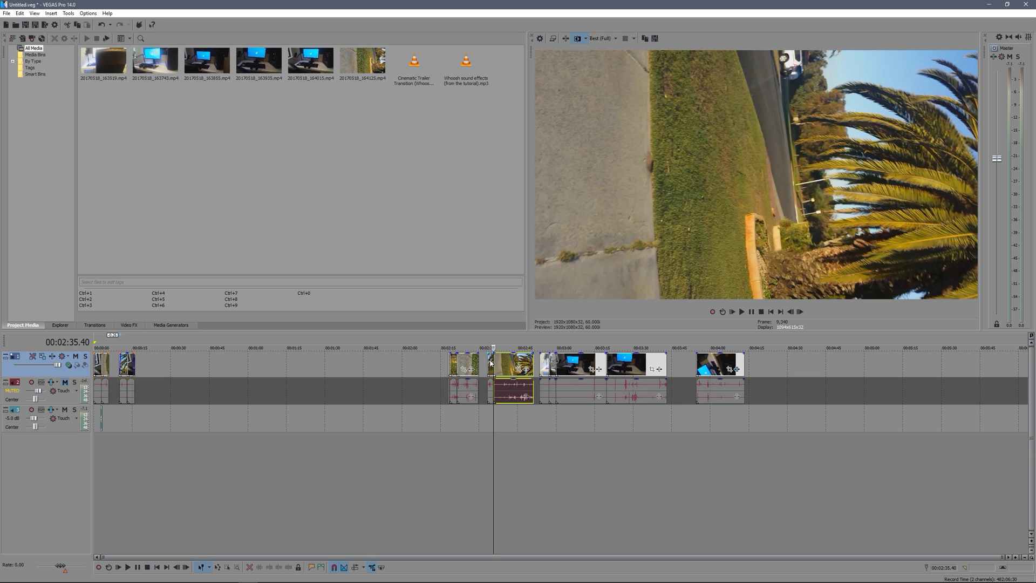
- Split the palm-tree clip again where the spin ends
key("Right")
key("Right")
key("Right")
key("Right")
key("Right")
key("Right")
key("Right")
key("Right")
key("Right")
key("Right")
key("Right")
key("Right")
key("Right")
key("Right")
key("Right")
key("Right")
key("Right")
key("Right")
key("Right")
key("Right")
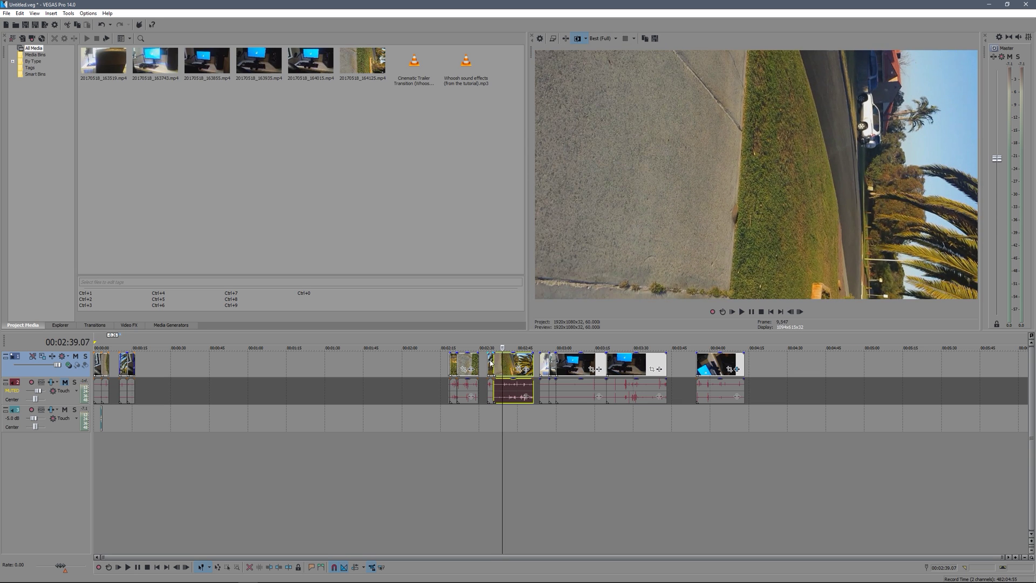
key("Left")
key("Left")
key("Left")
key("Left")
key("Left")
key("Left")
key("Left")
key("Left")
key("Left")
key("Left")
key("Left")
key("Left")
key("Left")
key("Left")
key("Left")
key("Left")
key("Left")
key("Left")
key("s")
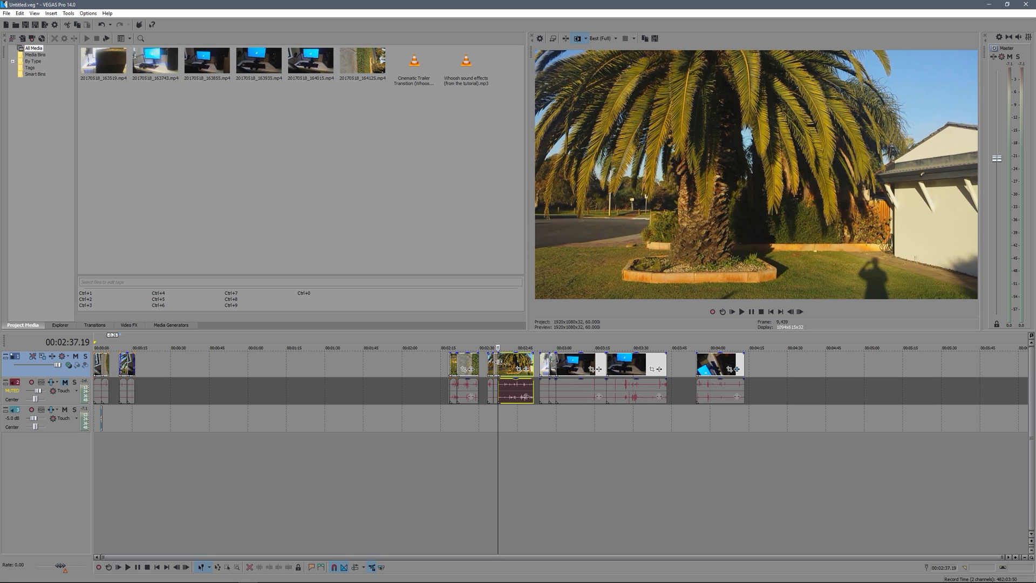
- Move the palm-tree spin slice aside and inspect the desk clips for the camera swing
left_click_drag(497, 364, 398, 361)
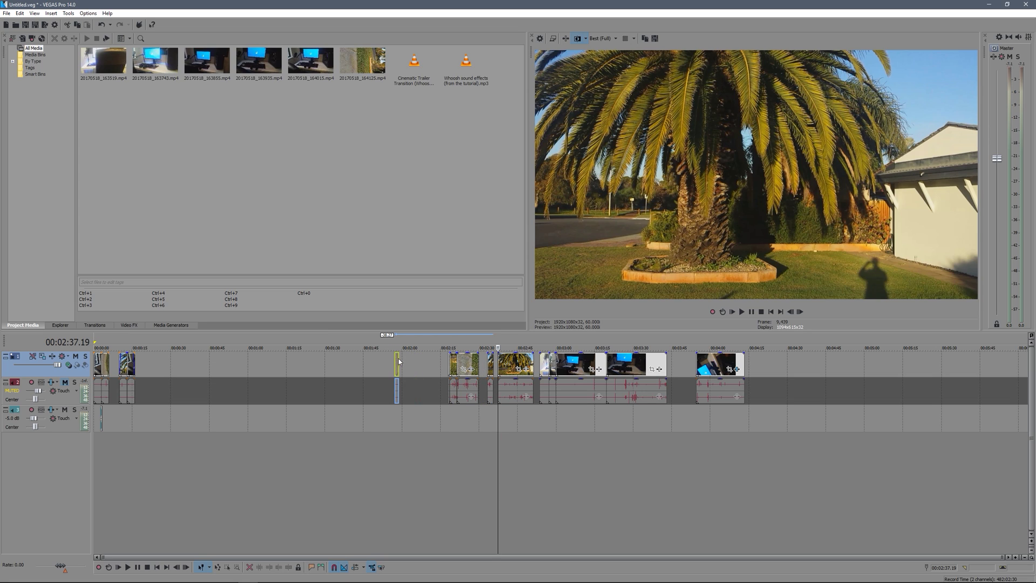
left_click(569, 360)
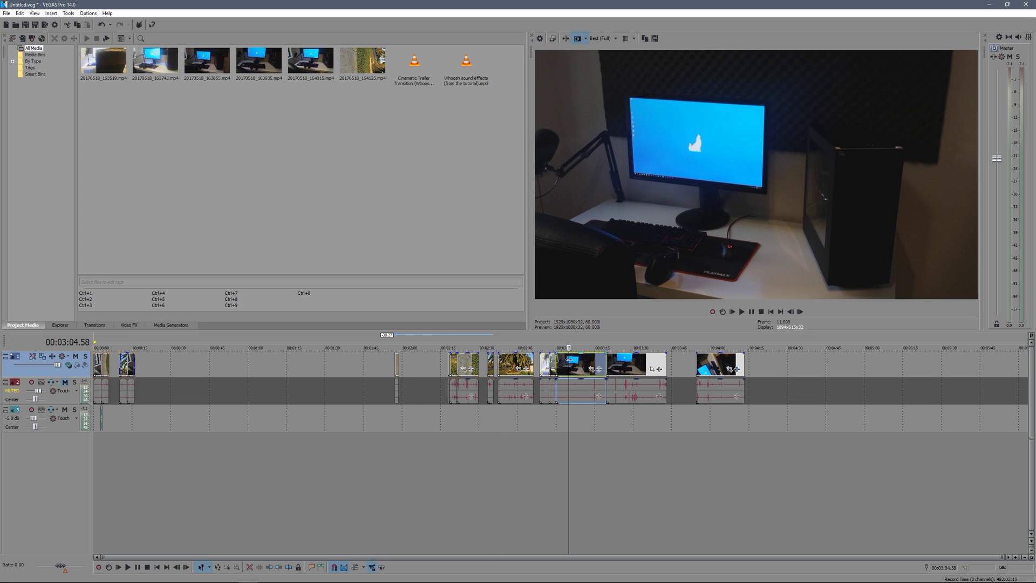
key("Left")
key("Left")
key("Left")
key("Left")
key("Left")
key("Left")
key("Left")
key("Left")
key("Left")
key("Left")
key("Left")
key("Left")
key("Left")
key("Left")
key("Left")
key("Left")
key("Left")
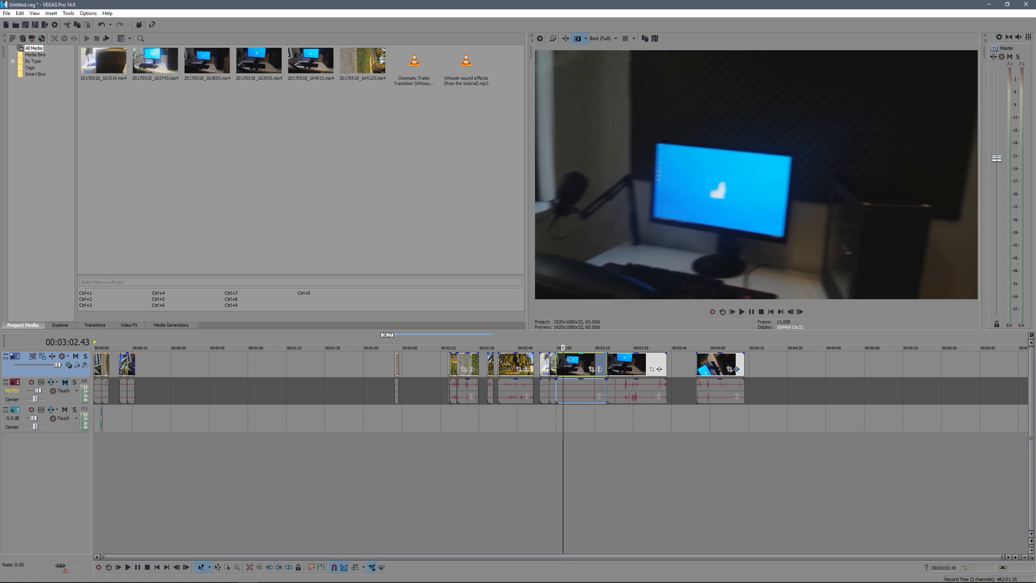
key("Right")
key("Left")
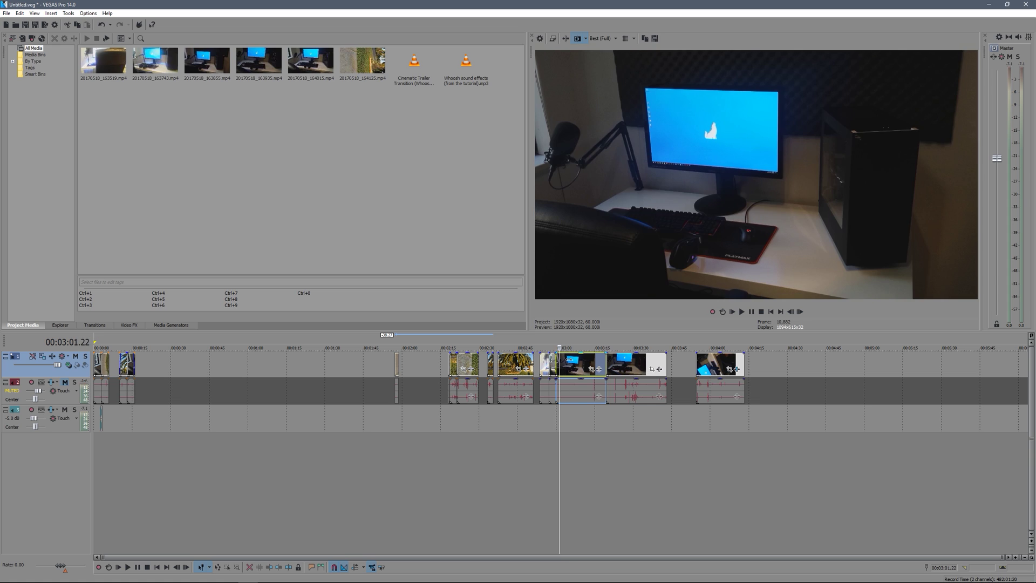
key("Right")
key("Right")
key("Right")
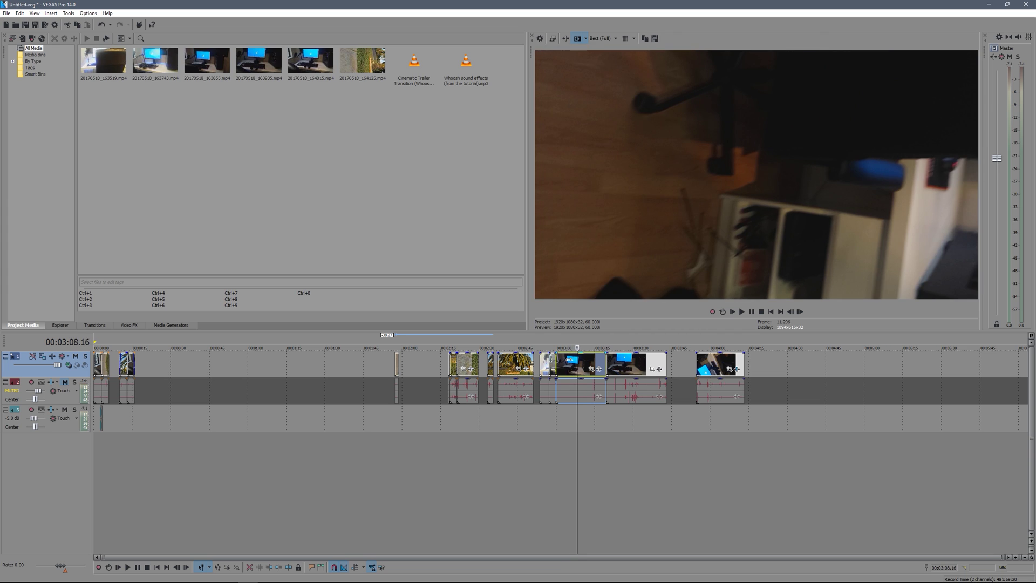
left_click(625, 362)
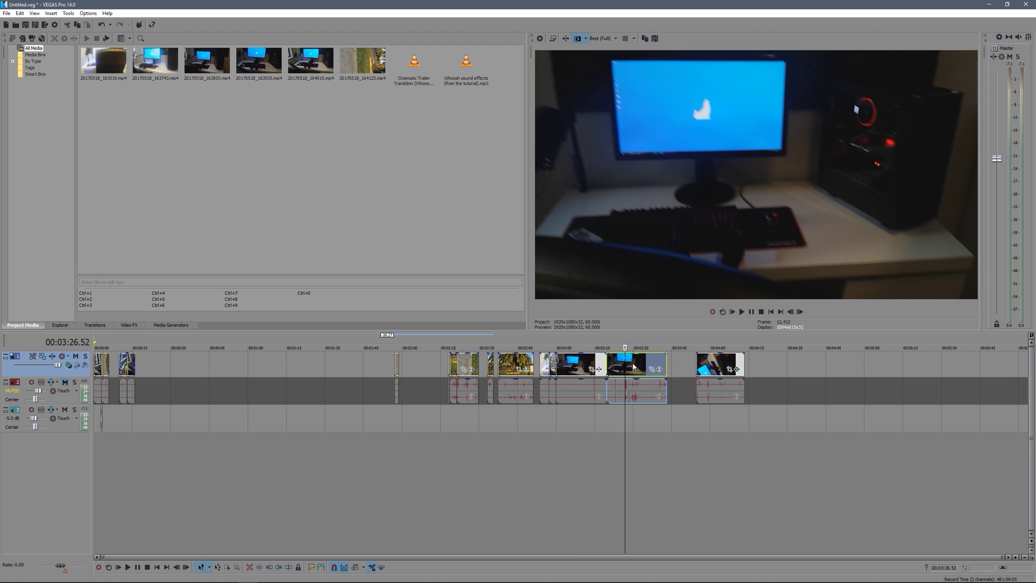
left_click(633, 366)
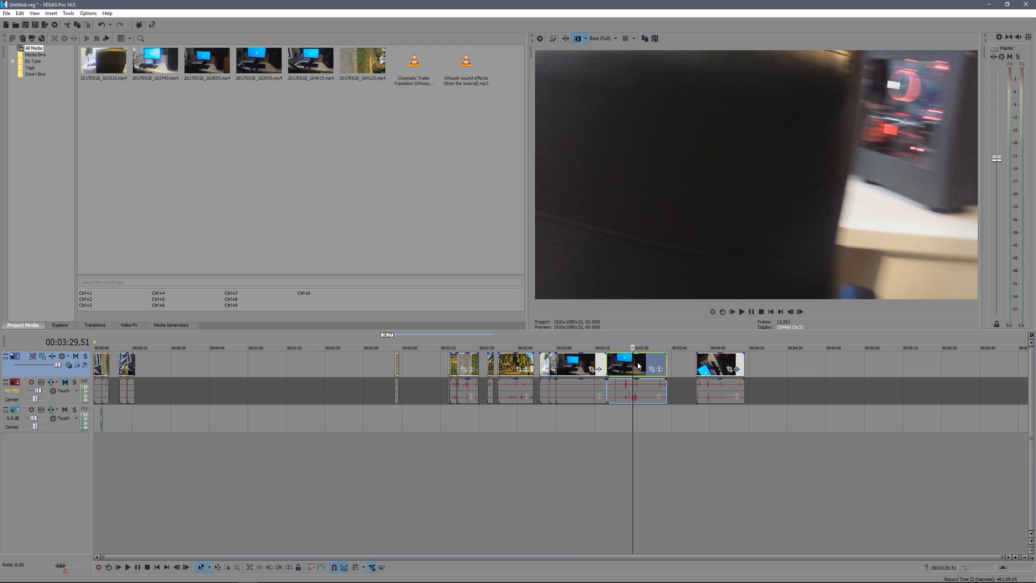
- Split the last desk clip at 00:04:03.44 and preview the frames around the cut
left_click(720, 366)
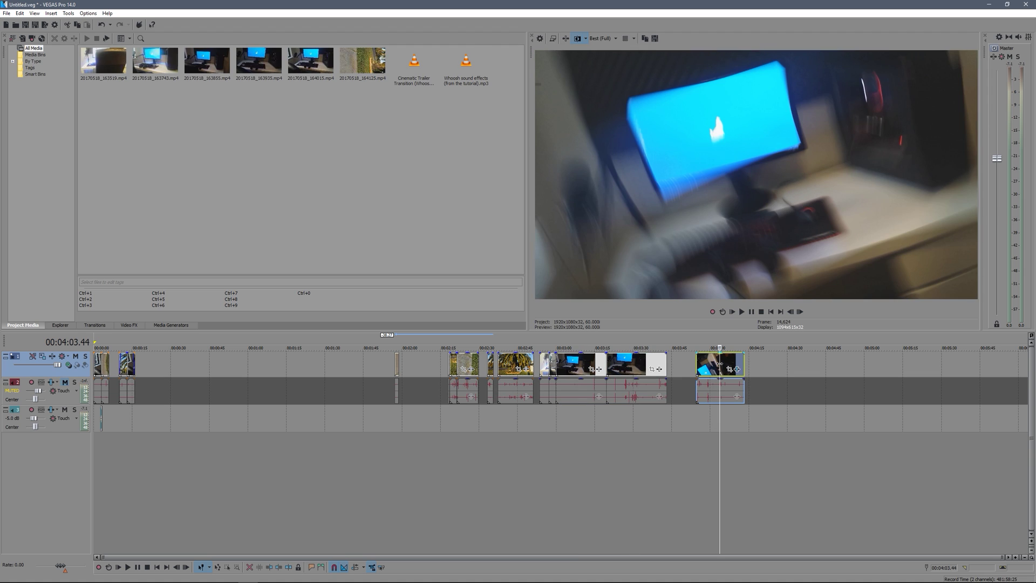
key("Left")
key("Left")
key("Left")
key("Left")
key("Left")
key("Left")
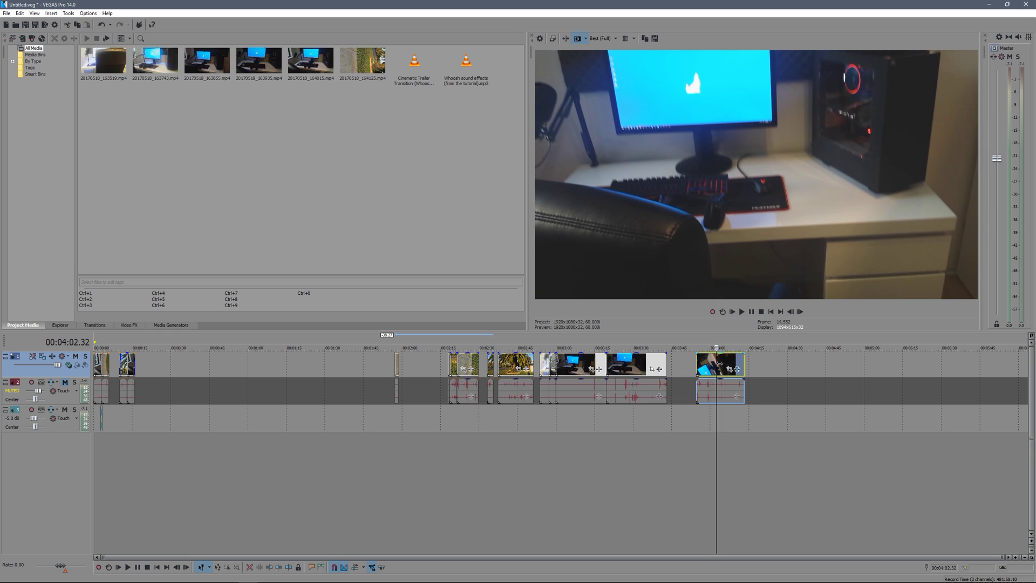
left_click(720, 364)
key("s")
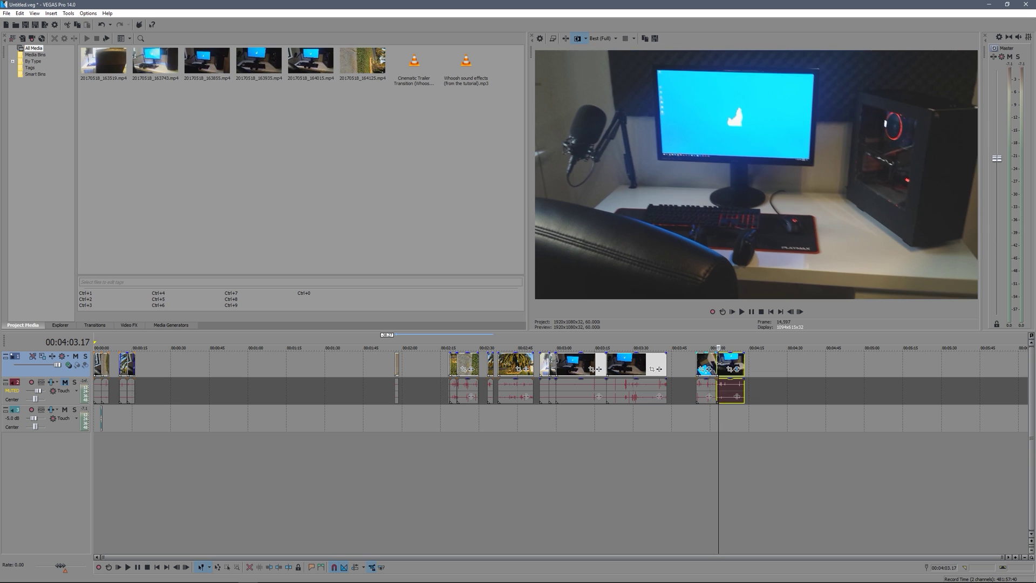
key("Right")
key("Right")
key("Right")
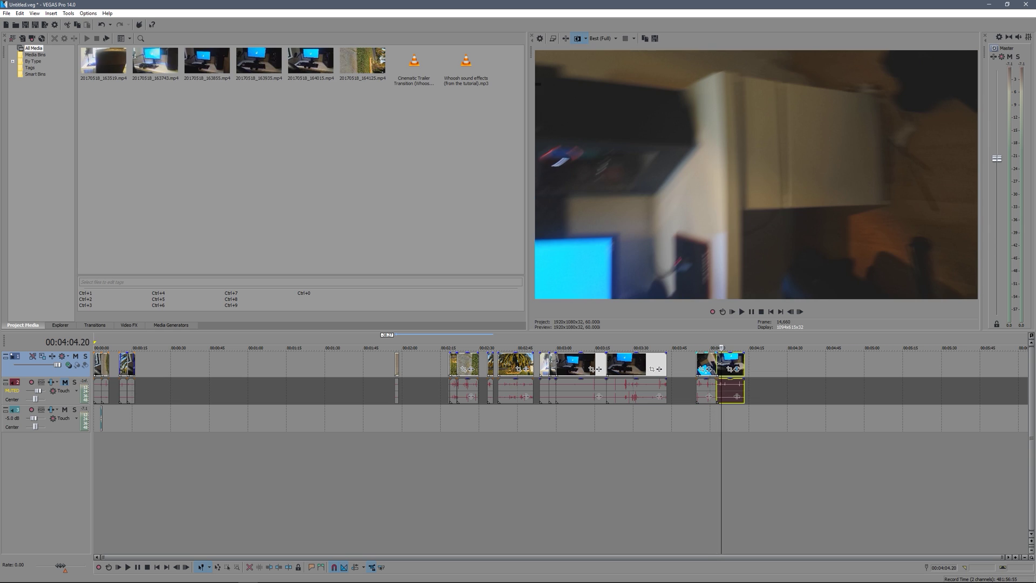
key("Right")
key("Right")
key("Left")
key("Left")
key("Left")
key("Left")
key("space")
key("space")
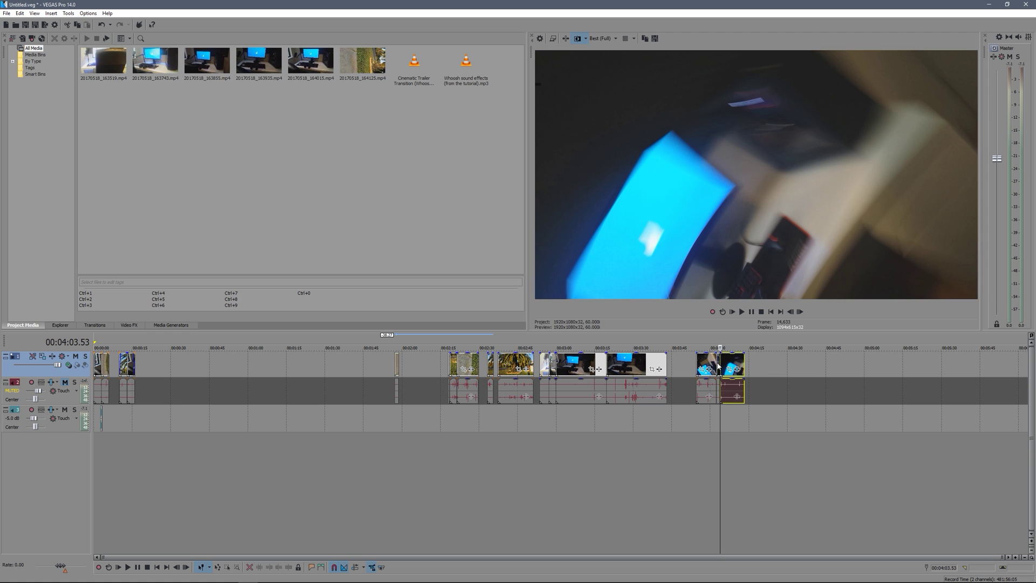
- Place the desk swing slice near 00:00:40 with the palm-tree spin slice beside it
left_click(716, 371)
left_click_drag(720, 364, 208, 374)
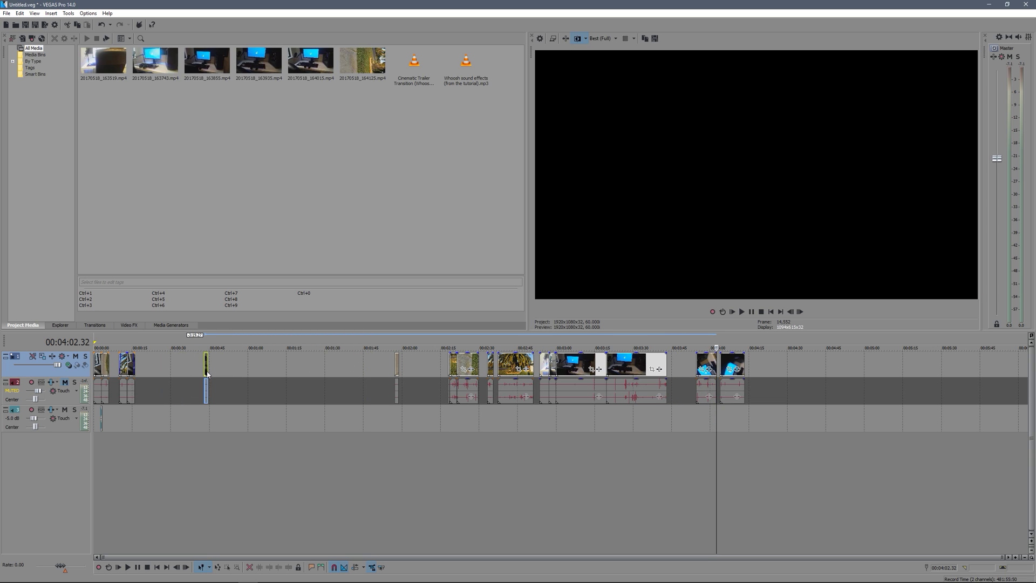
left_click_drag(405, 370, 212, 367)
- Slide the palm-tree spin slice slightly left to overlap the desk slice's end
left_click(206, 369)
scroll(190, 370, "up", 10)
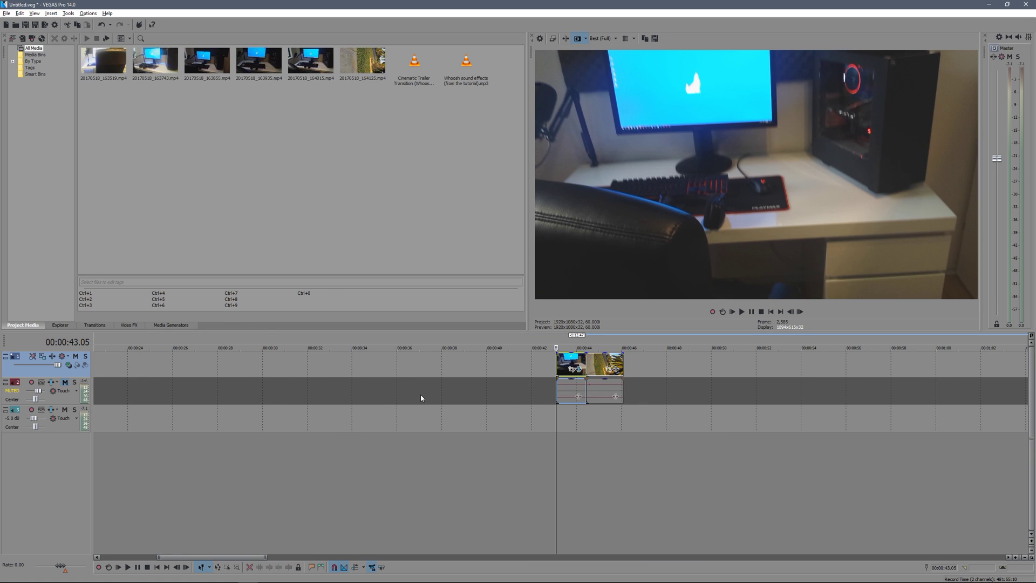
scroll(597, 411, "up", 5)
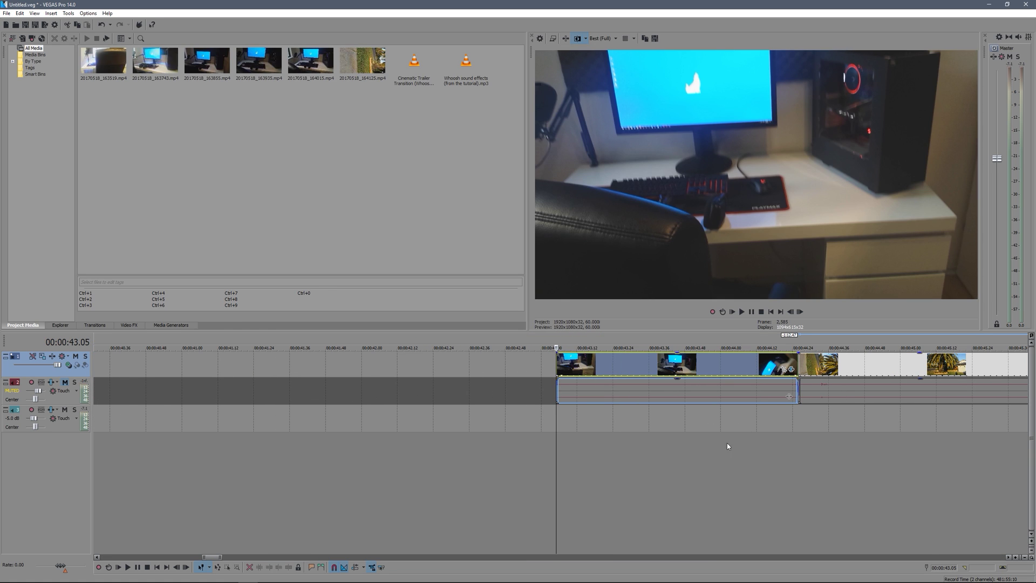
left_click_drag(211, 559, 215, 558)
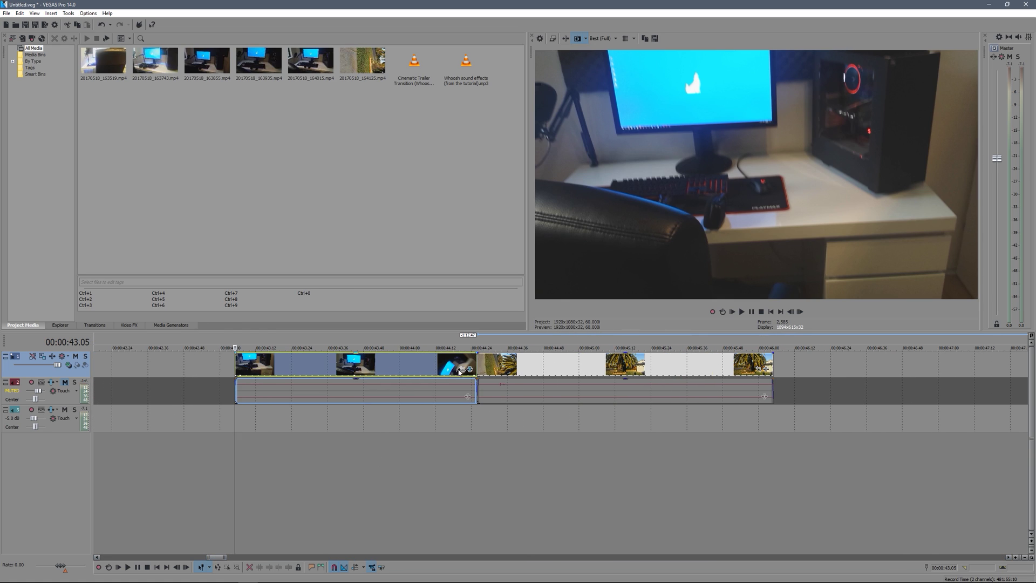
left_click(469, 363)
left_click_drag(504, 362, 498, 362)
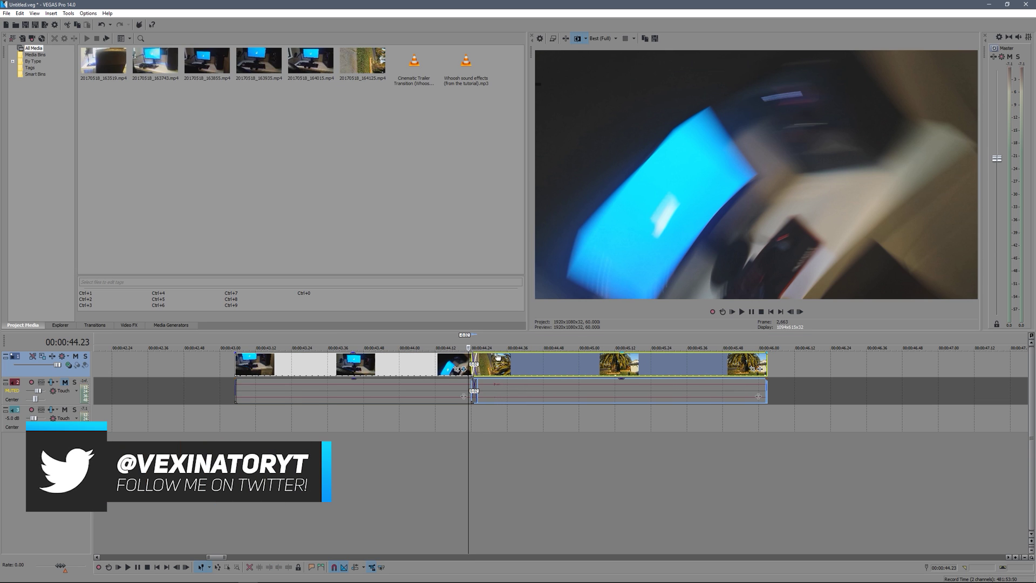
- Play back the new desk-to-palm-tree transition
key("space")
left_click(436, 362)
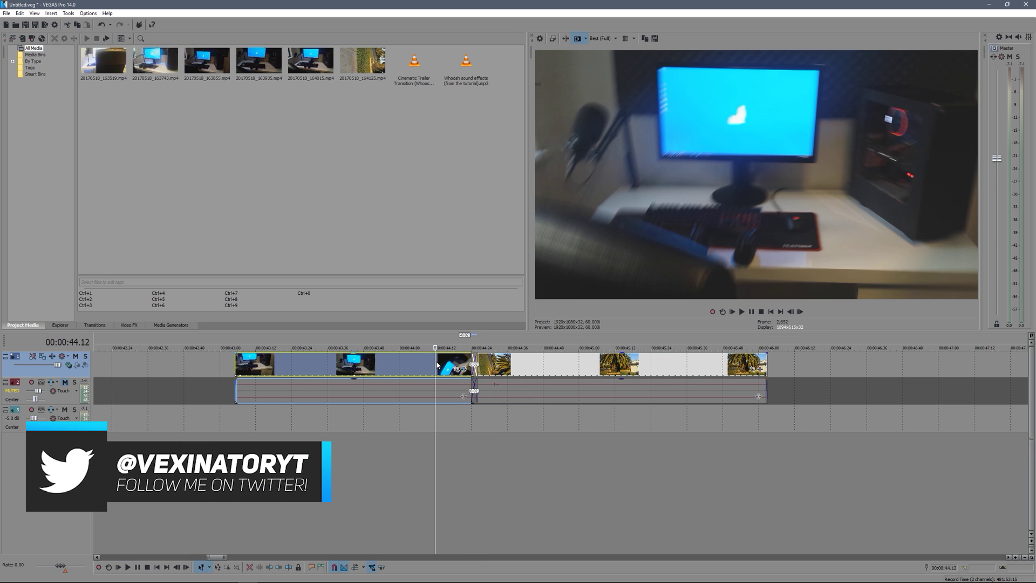
left_click(399, 365)
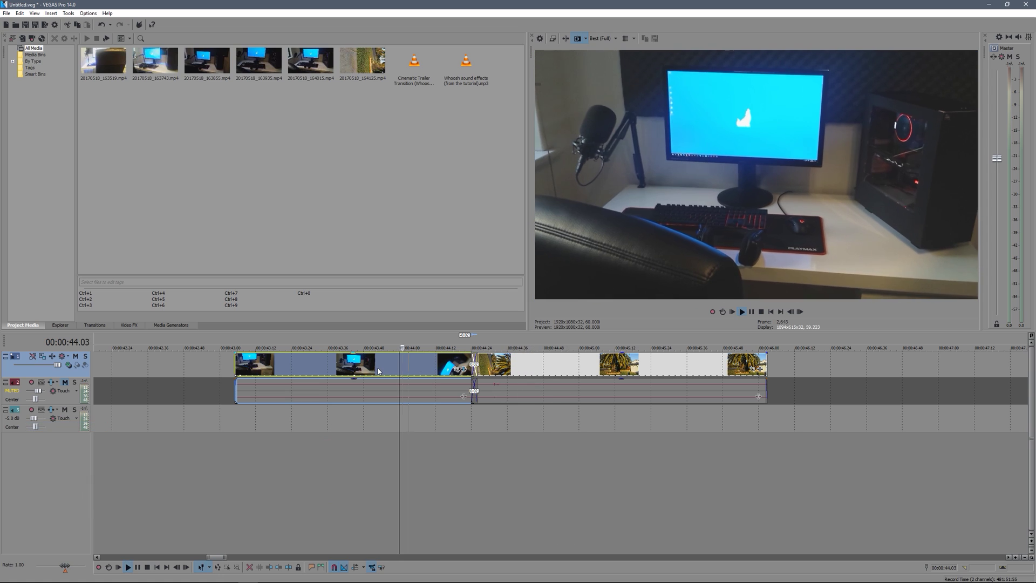
key("space")
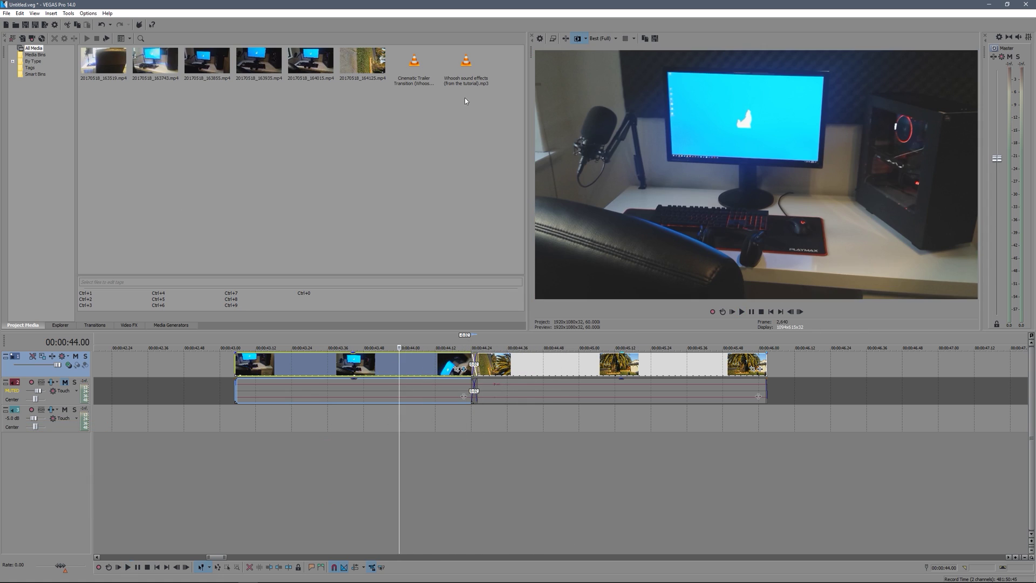
- Drop the Whoosh mp3 on track 3 around 42.7 s and listen to it
left_click_drag(466, 64, 463, 414)
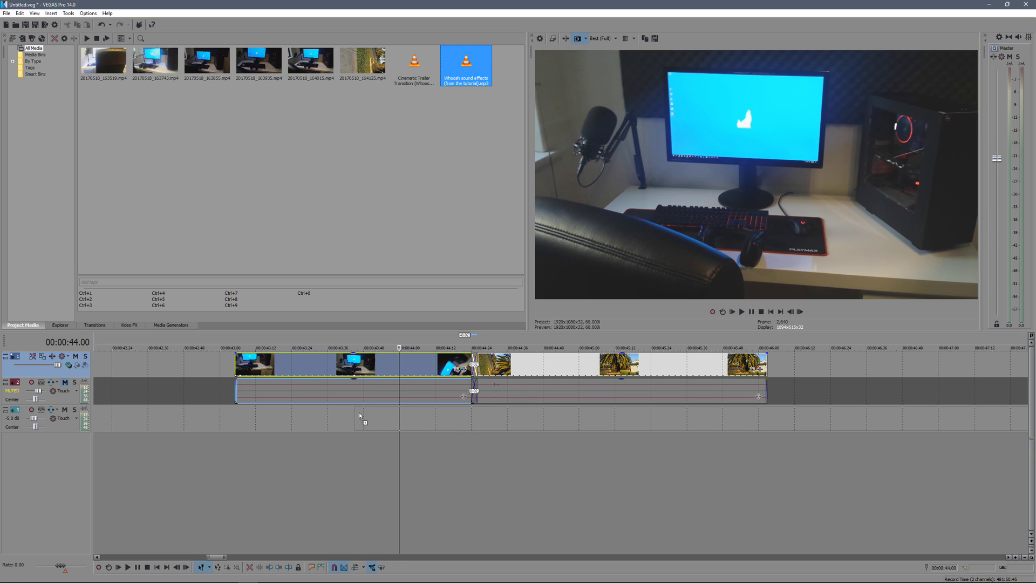
left_click_drag(320, 419, 320, 419)
left_click_drag(508, 424, 372, 422)
scroll(453, 415, "down", 5)
left_click(665, 420)
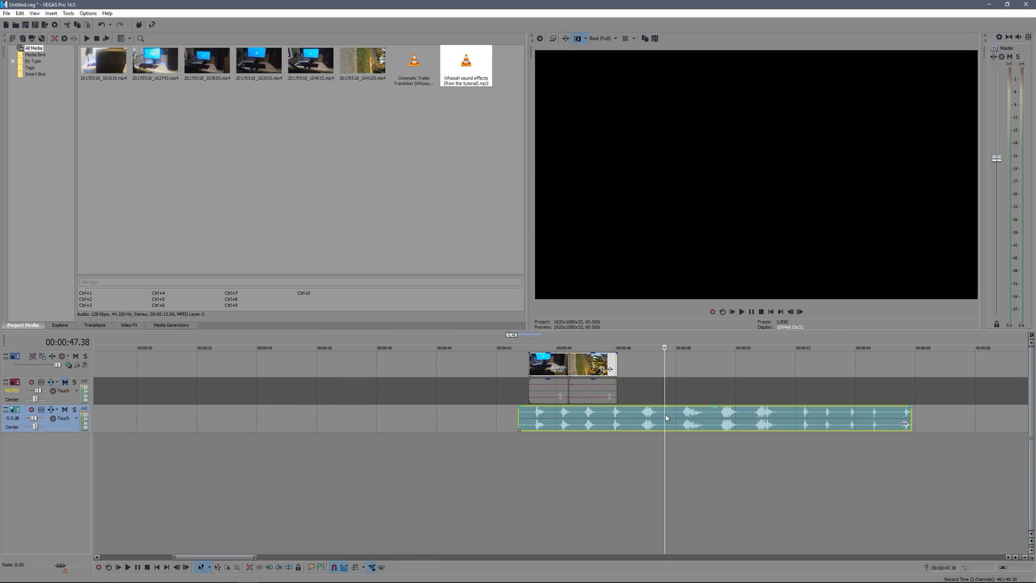
left_click_drag(546, 418, 547, 418)
left_click(608, 413)
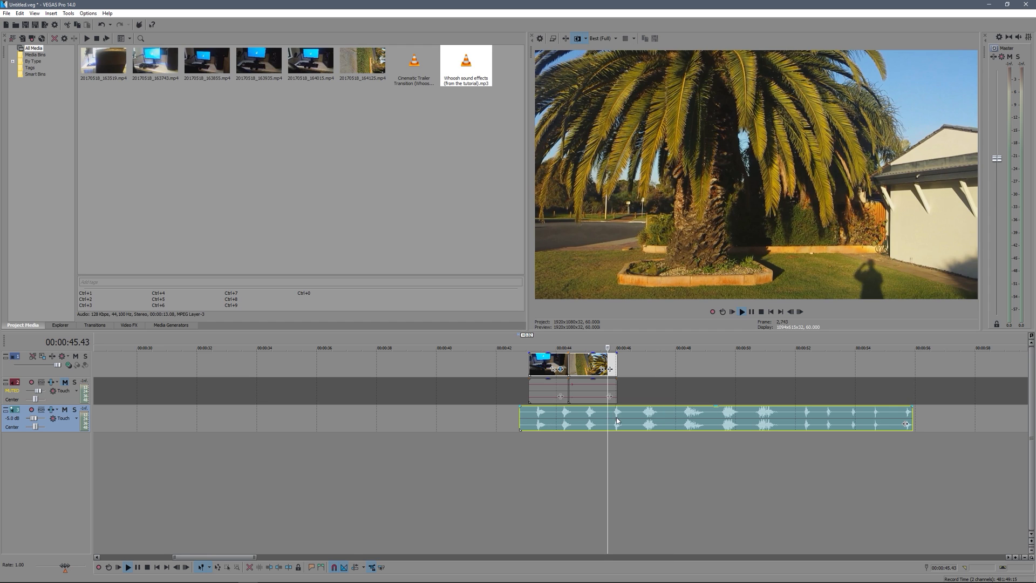
key("space")
key("space")
key("space")
key("space")
- Cut the whoosh at 45.43 and 46.2, delete the extra pieces, and move it to 43.8 s
key("s")
left_click(630, 420)
key("s")
left_click(592, 420)
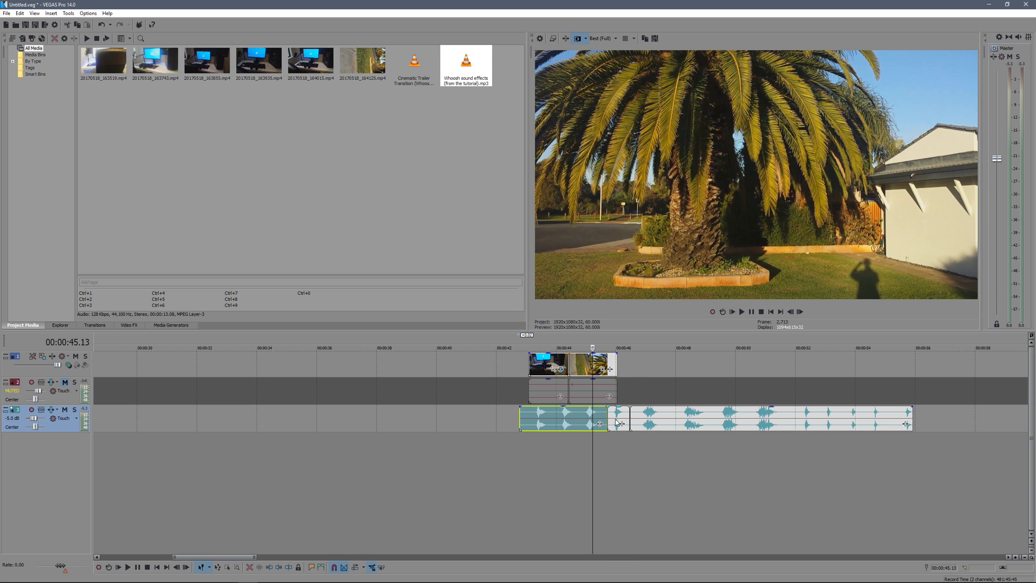
key("Delete")
left_click(650, 424)
key("Delete")
left_click_drag(618, 420, 569, 410)
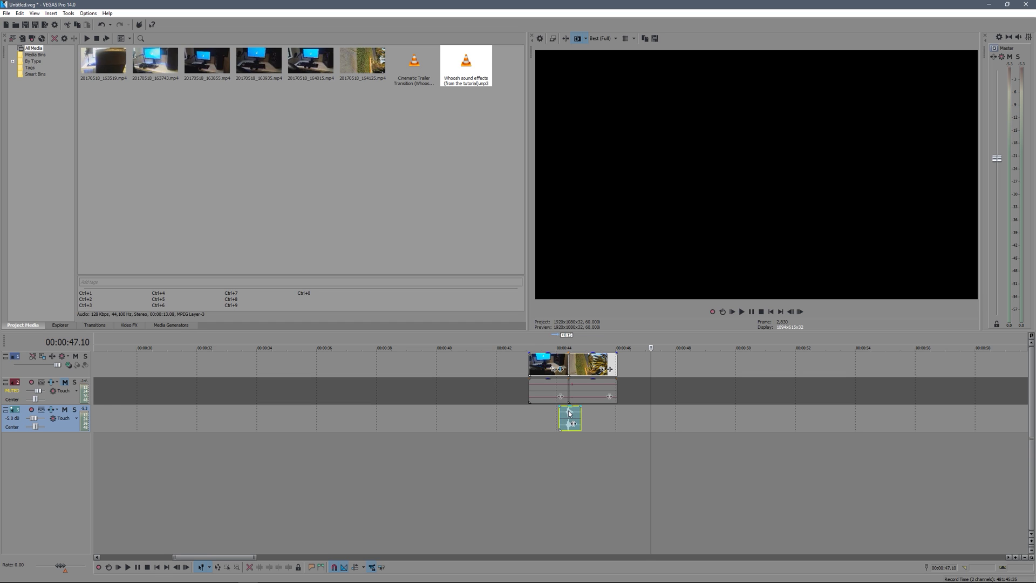
- Play the transition with the whoosh and check its alignment around 44.15–44.26
left_click(531, 412)
key("space")
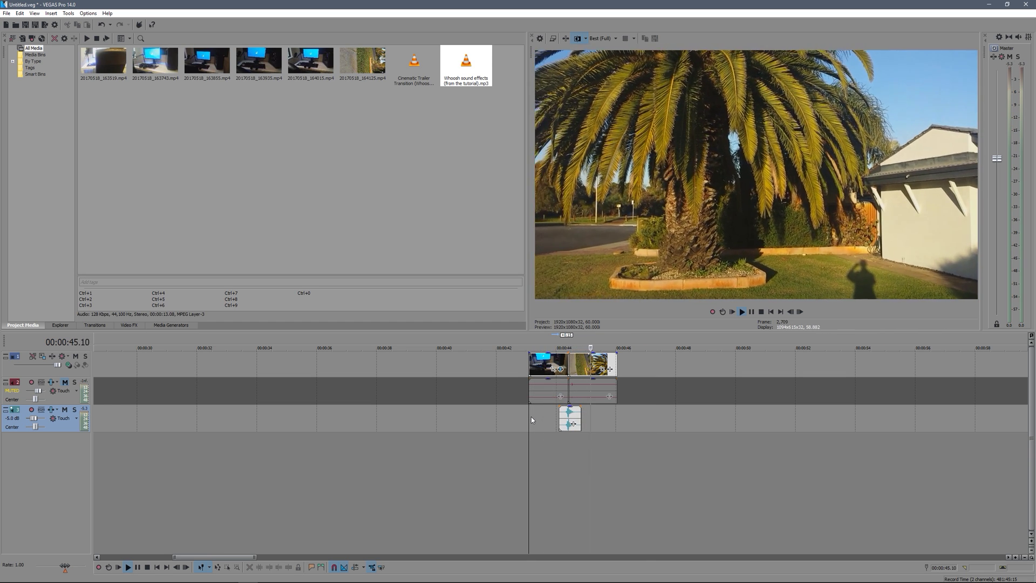
key("space")
left_click(565, 364)
scroll(591, 396, "up", 3)
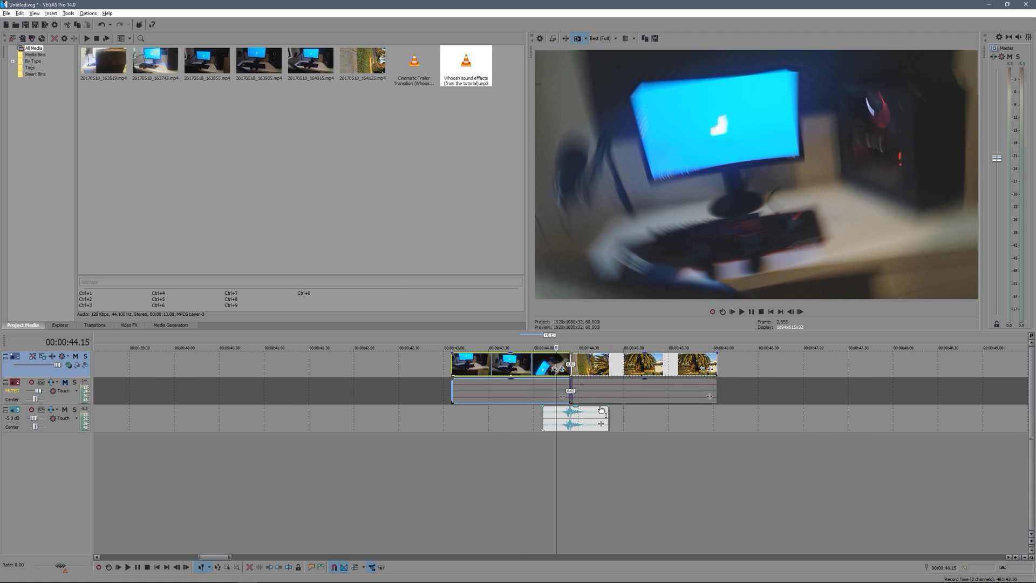
left_click(564, 418)
left_click(571, 417)
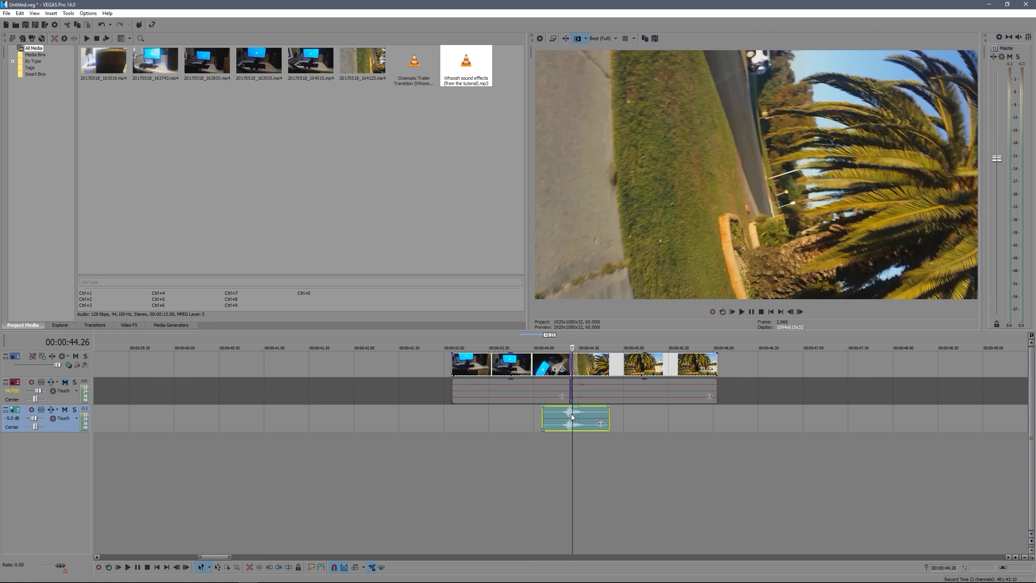
scroll(675, 457, "down", 10)
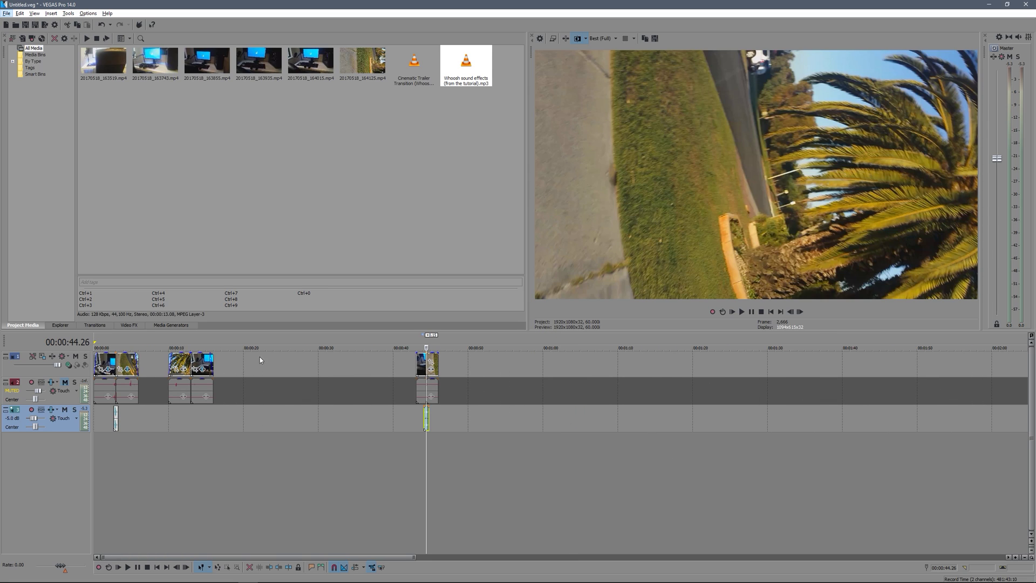
- Jump to the second transition's cut around 13.00 and glance at its pan/crop settings
left_click(420, 388)
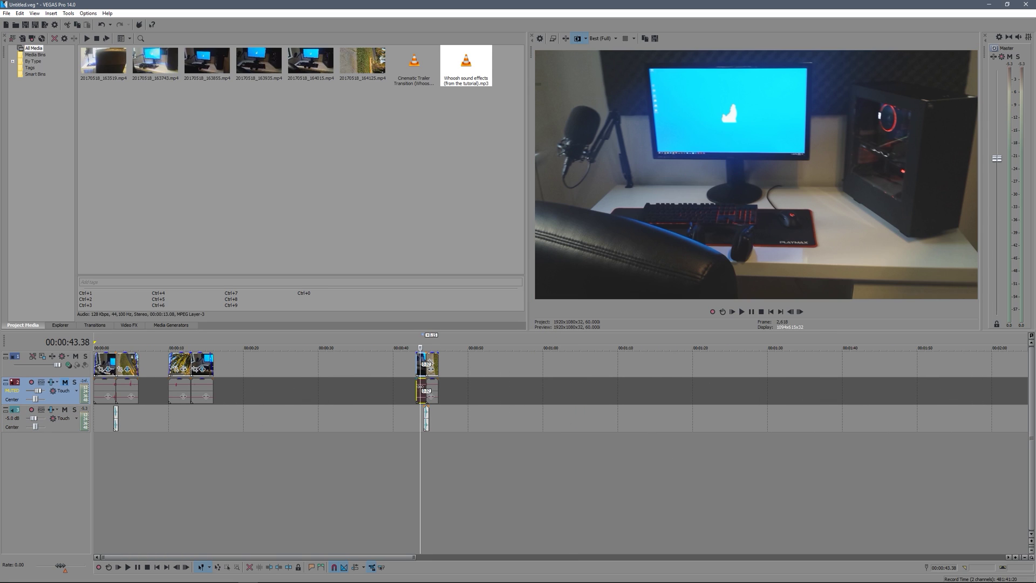
left_click(170, 388)
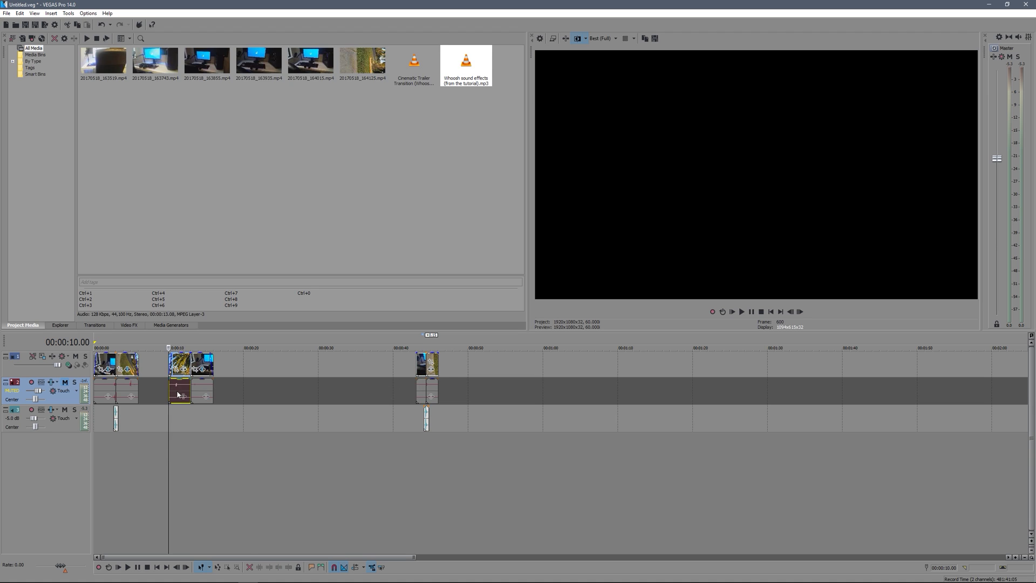
scroll(265, 393, "up", 3)
left_click(385, 364)
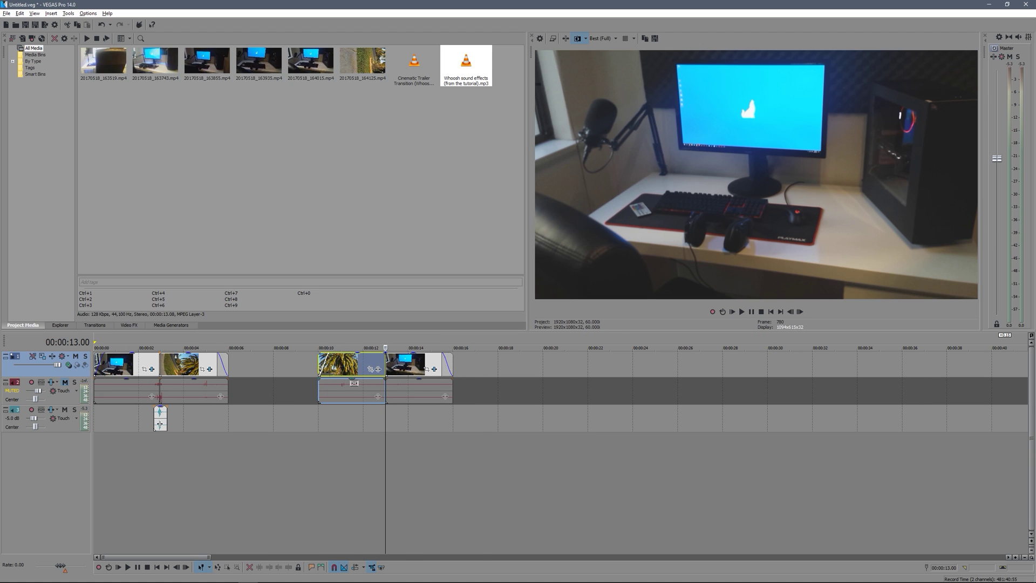
scroll(385, 364, "up", 2)
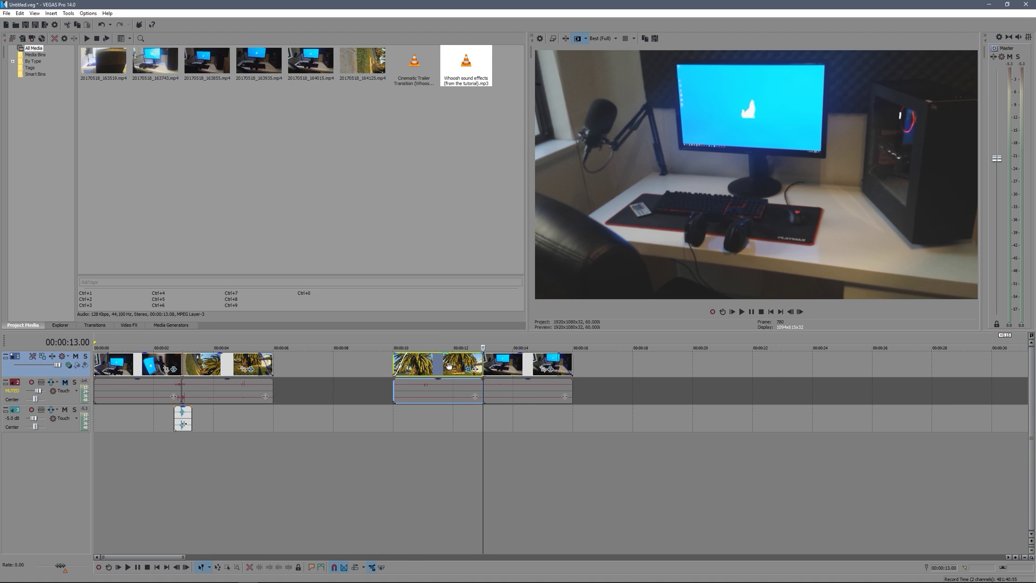
left_click(466, 370)
left_click(723, 235)
- Scrub around the cut between the palm-tree and desk clips near 12 s
left_click(464, 360)
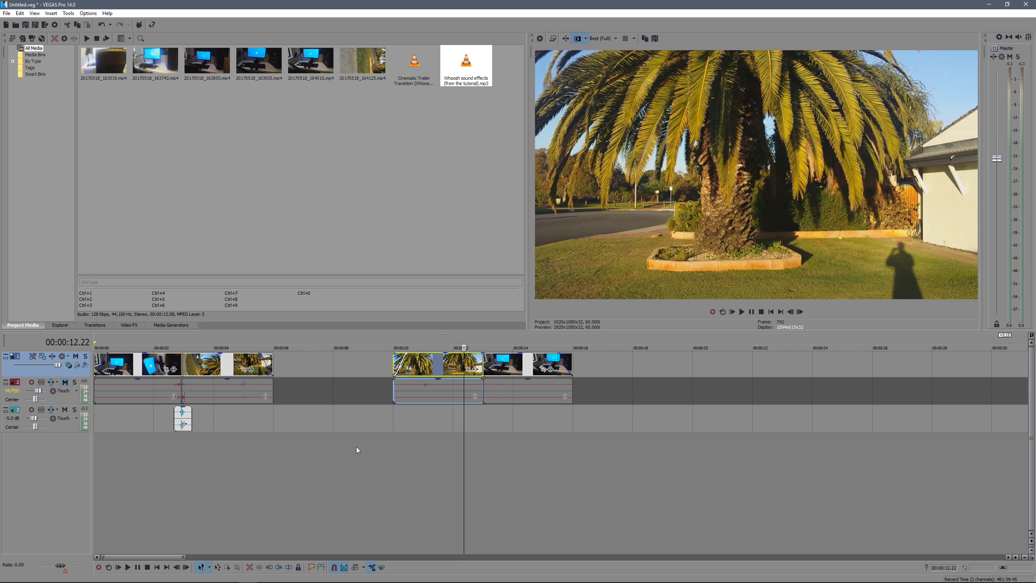
left_click(517, 371)
left_click(481, 364)
left_click(492, 364)
left_click(509, 366)
left_click(547, 367)
left_click(558, 362)
left_click(445, 366)
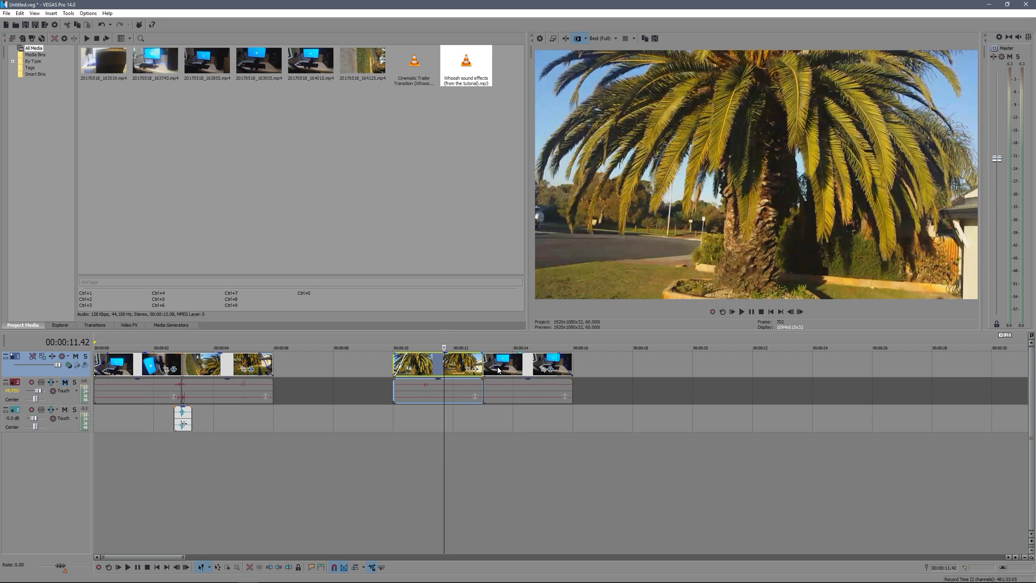
left_click(499, 369)
scroll(481, 370, "up", 1)
- Open Event Pan/Crop for the palm-tree clip at 12.52
left_click(483, 367)
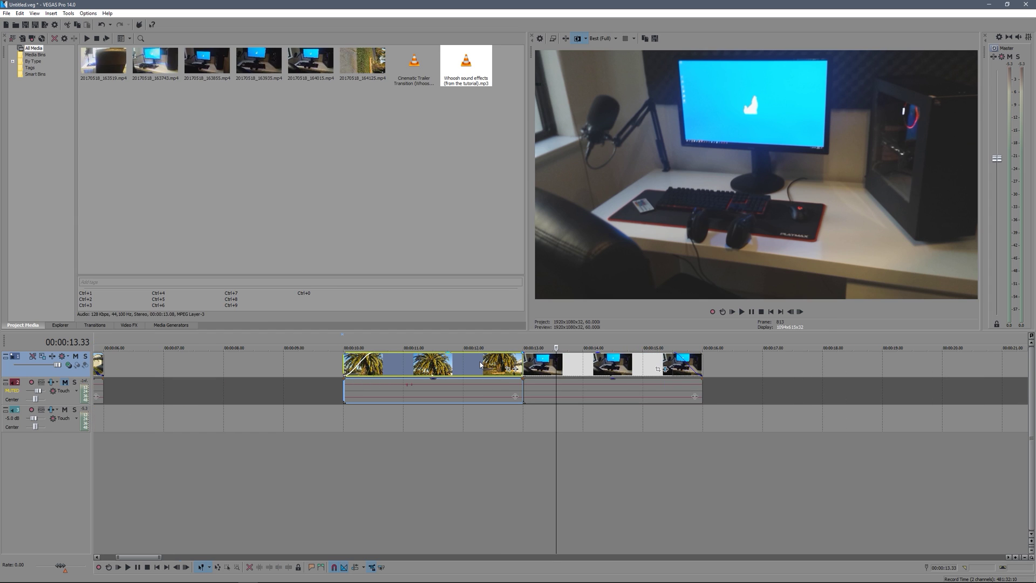
left_click(515, 364)
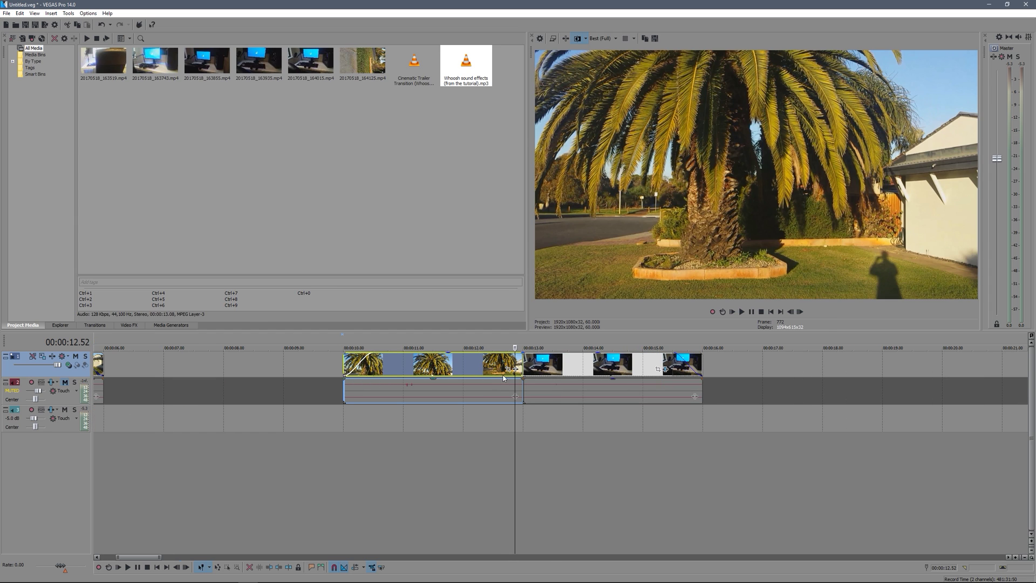
left_click(510, 369)
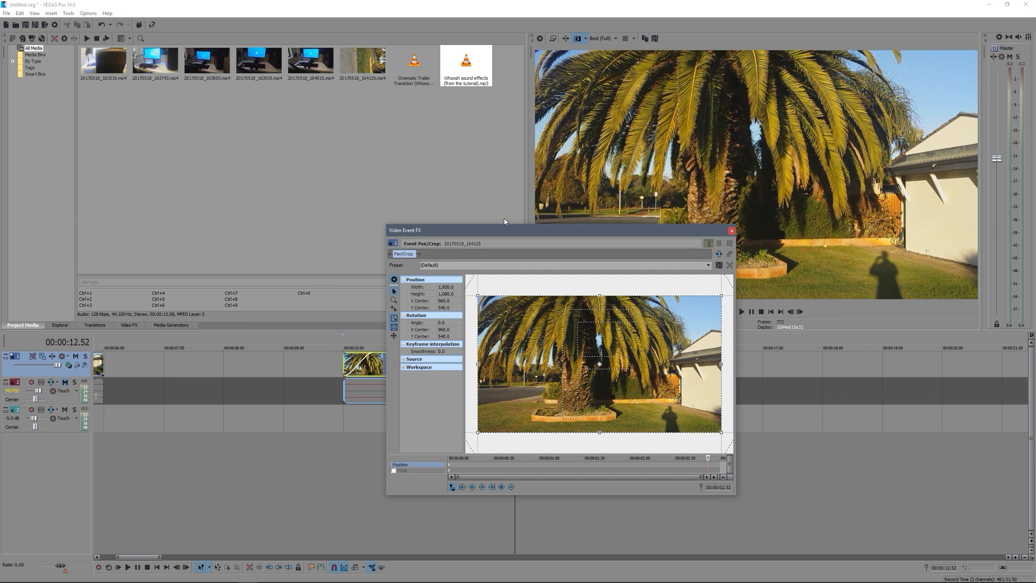
- Shrink the crop box on the palm clip's final frame to zoom in on the trunk
left_click_drag(508, 231, 492, 248)
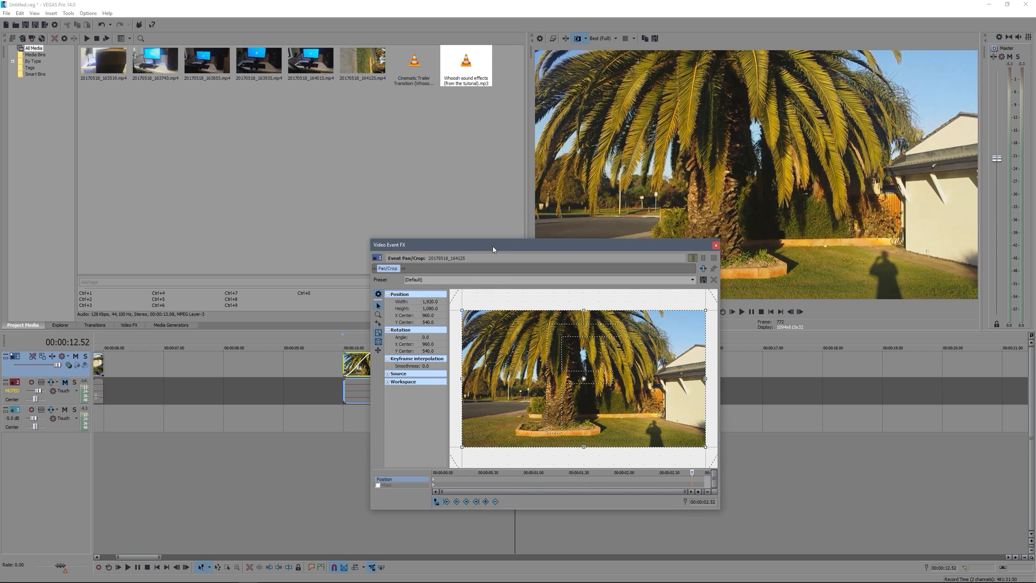
left_click_drag(493, 249, 252, 147)
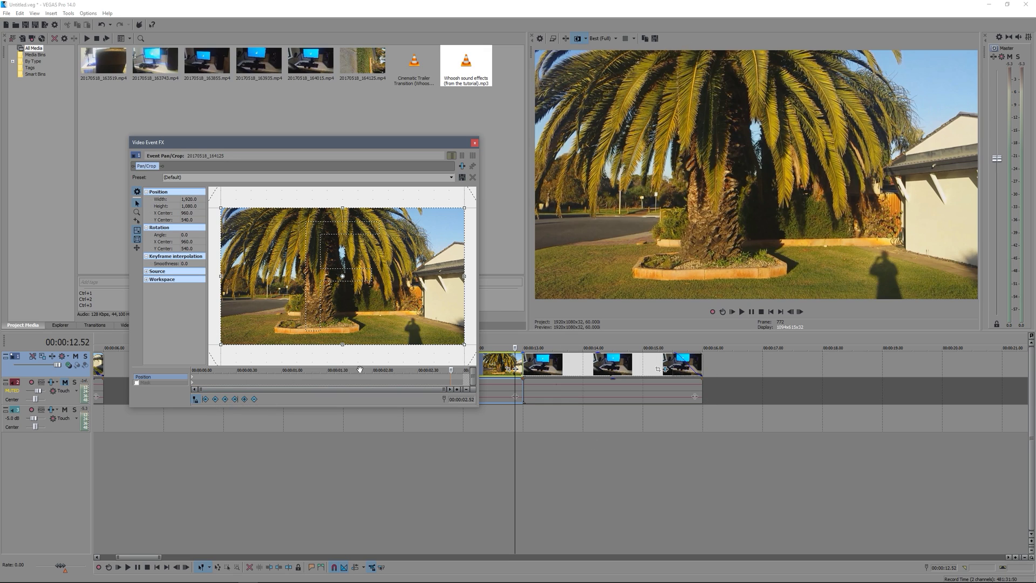
left_click(464, 381)
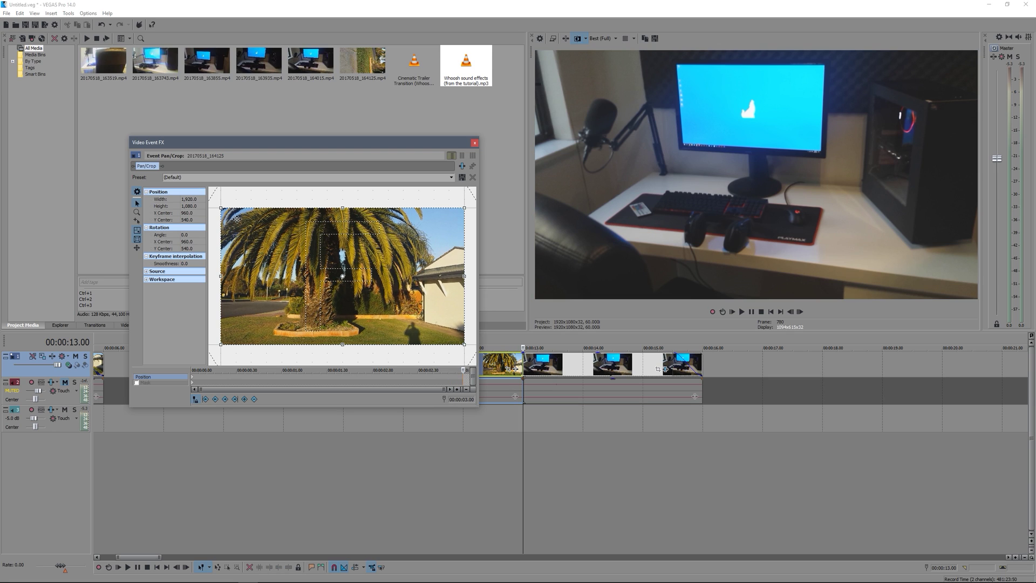
key("Left")
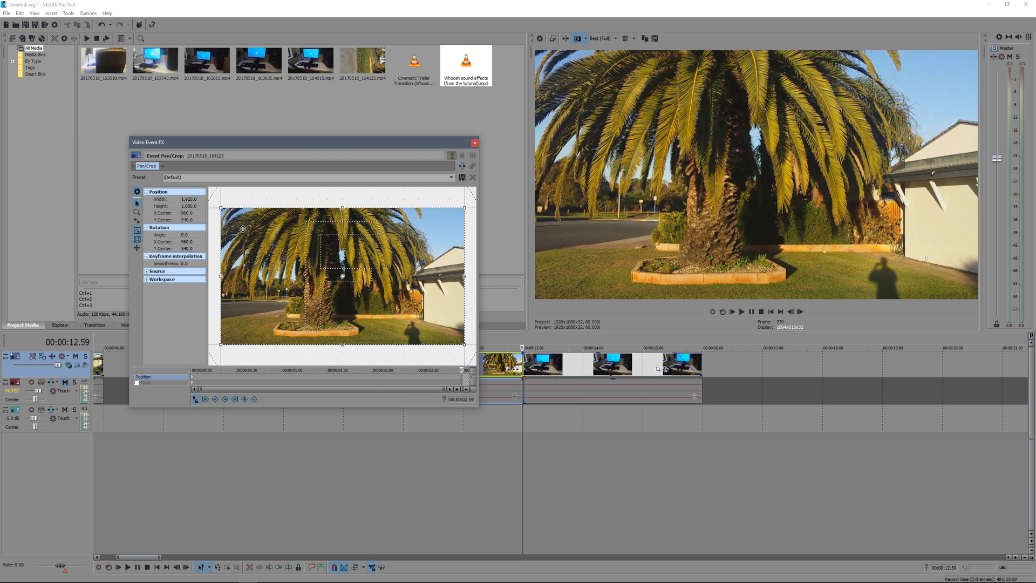
left_click_drag(221, 207, 273, 237)
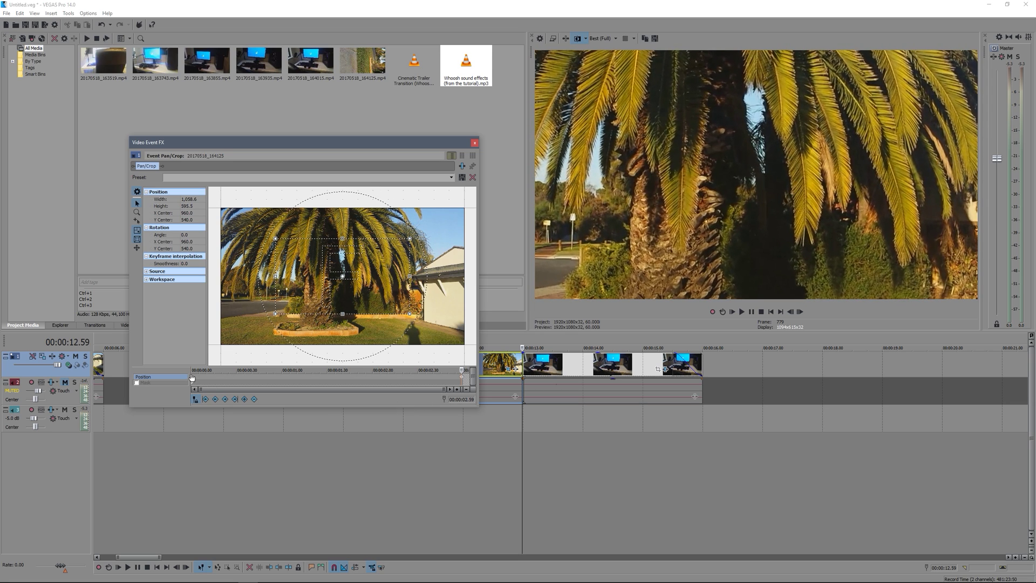
- Delete the extra first keyframe and restore the opening frame to full size
left_click(192, 377)
right_click(192, 377)
left_click(212, 413)
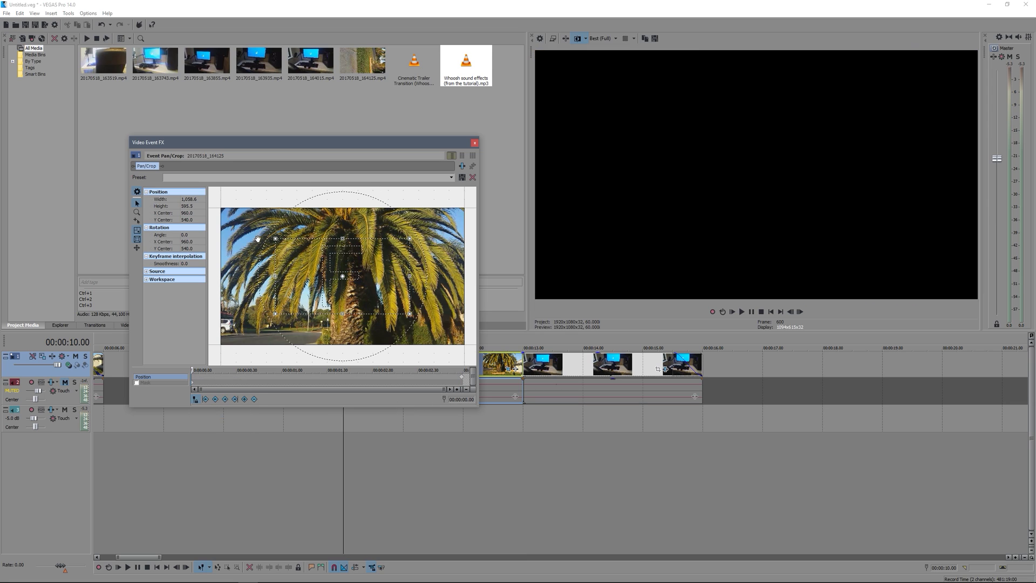
right_click(248, 262)
left_click(280, 277)
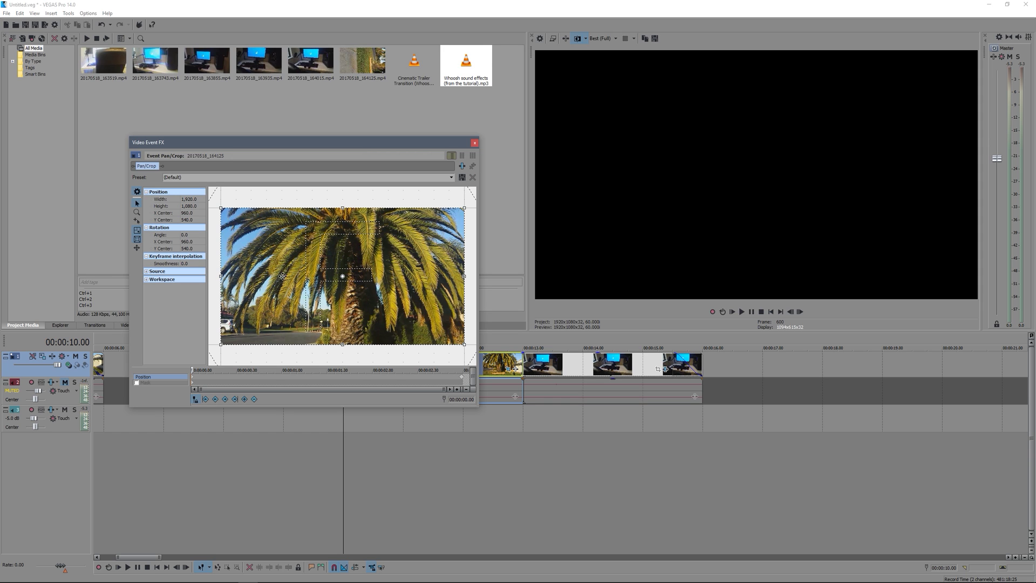
- Preview the push-in across the palm clip and close the Pan/Crop window
left_click(249, 379)
left_click(302, 375)
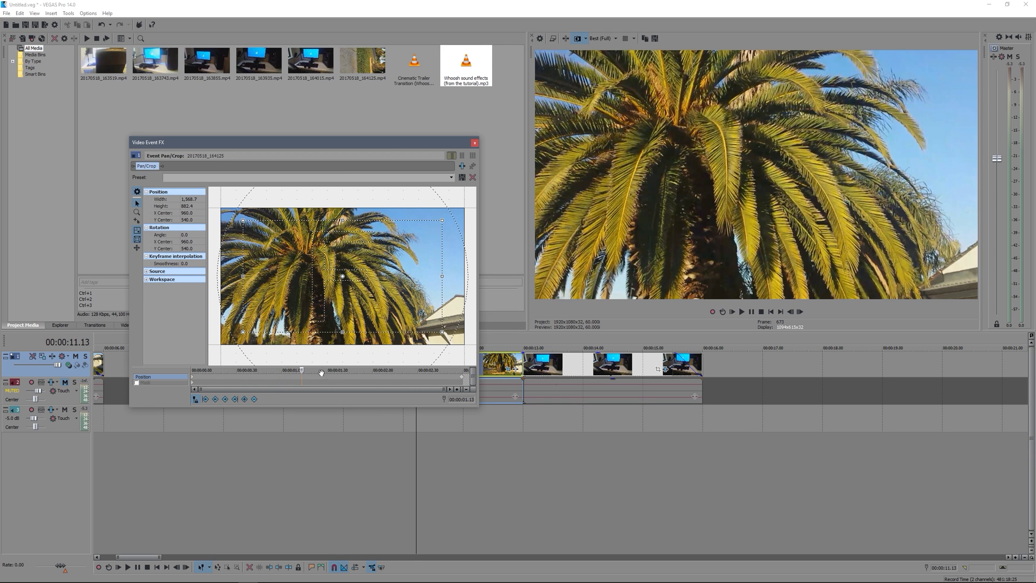
left_click(351, 375)
left_click_drag(380, 378, 447, 379)
left_click(474, 143)
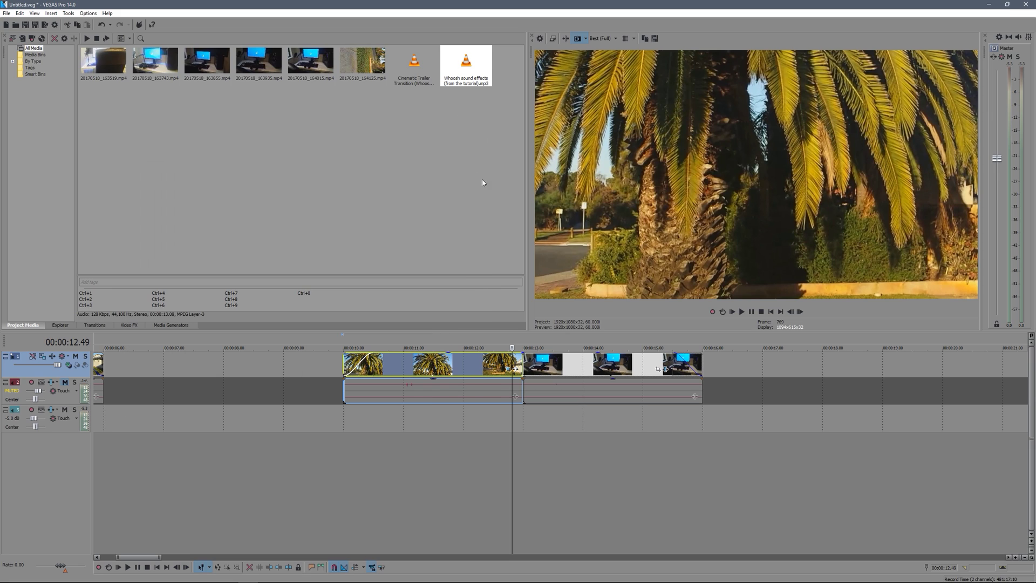
- Zoom the desk clip's opening frame in on the monitor in Pan/Crop
left_click(673, 373)
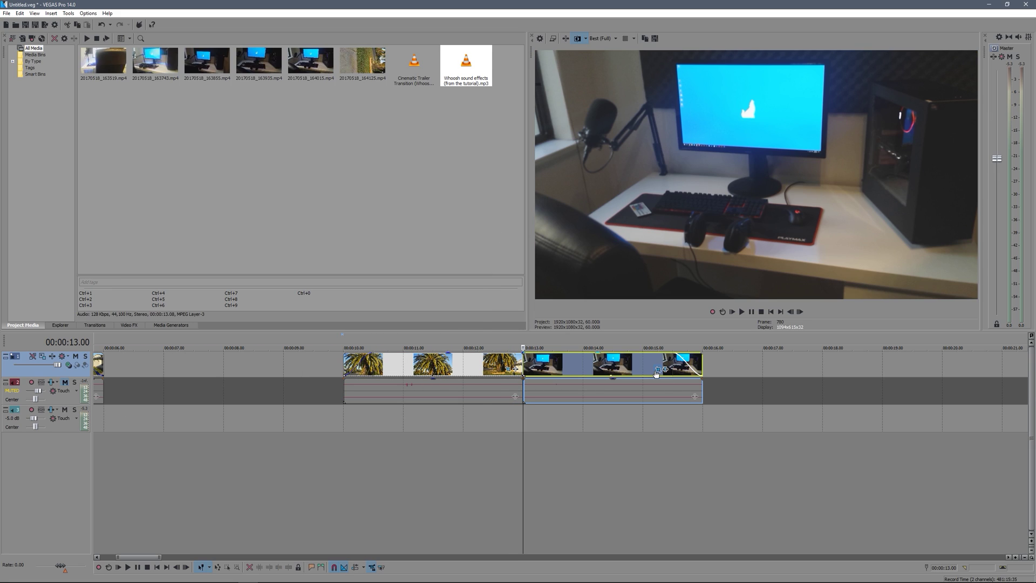
left_click(658, 369)
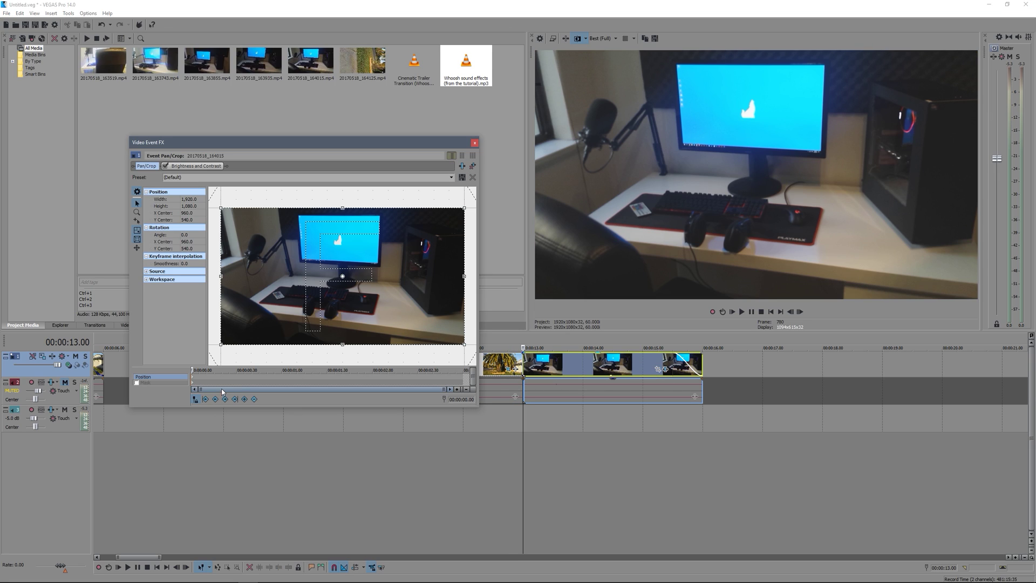
key("Right")
key("Right")
key("Right")
key("Left")
key("Left")
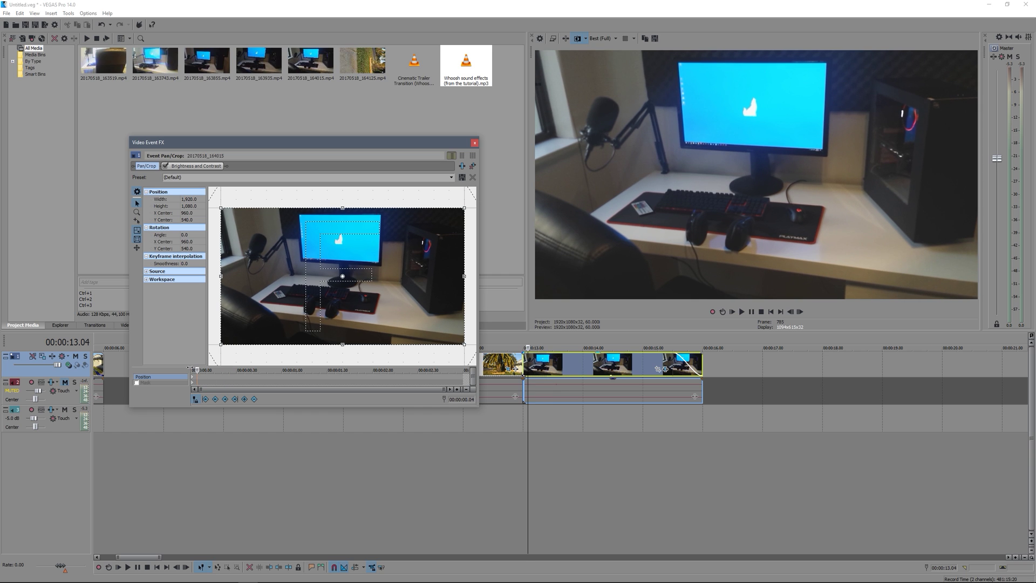
left_click_drag(220, 208, 255, 222)
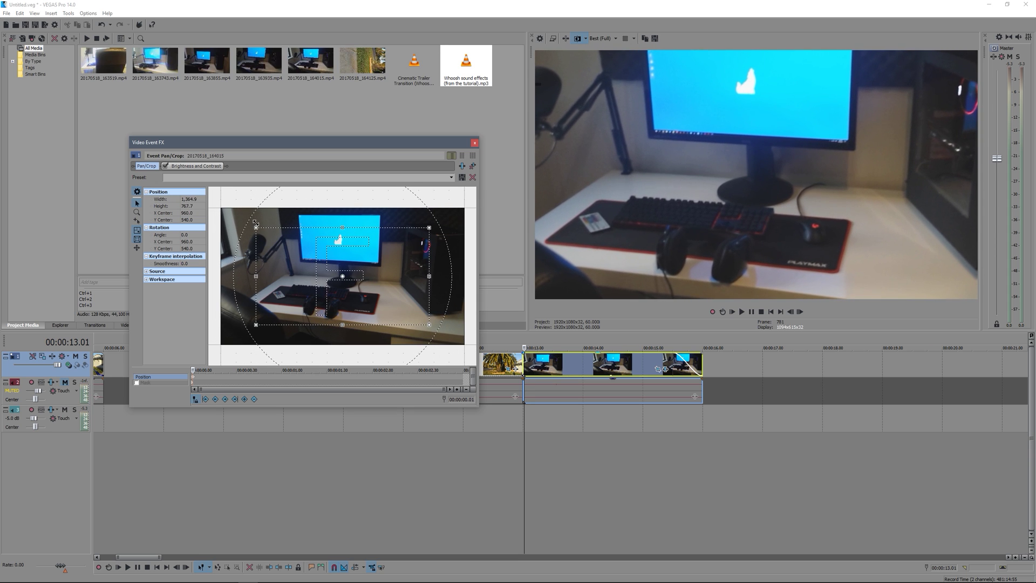
left_click(473, 143)
- Compare with the palm clip's settings, then delete the desk clip's stray keyframe
left_click(507, 370)
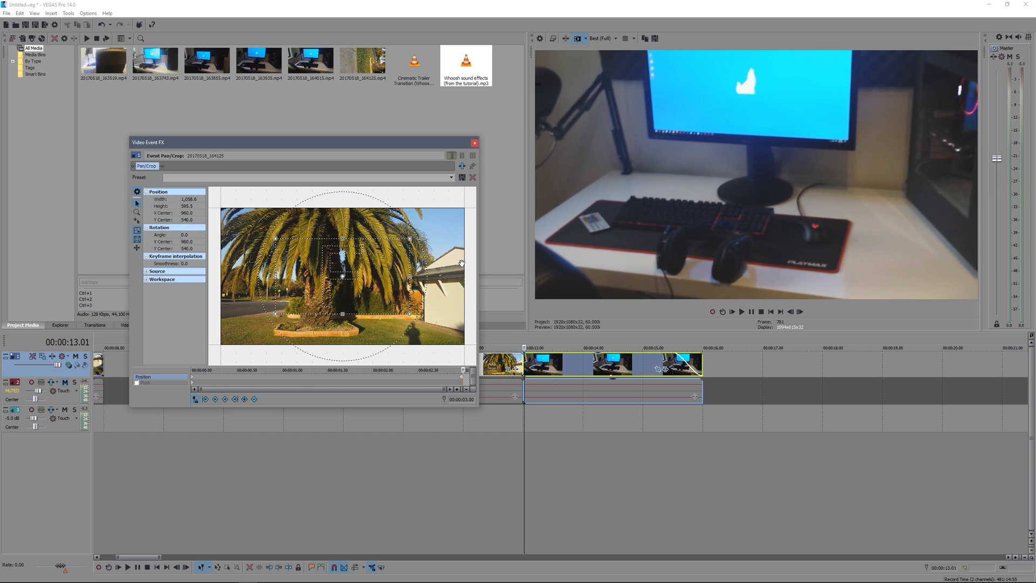
left_click(474, 143)
left_click(658, 370)
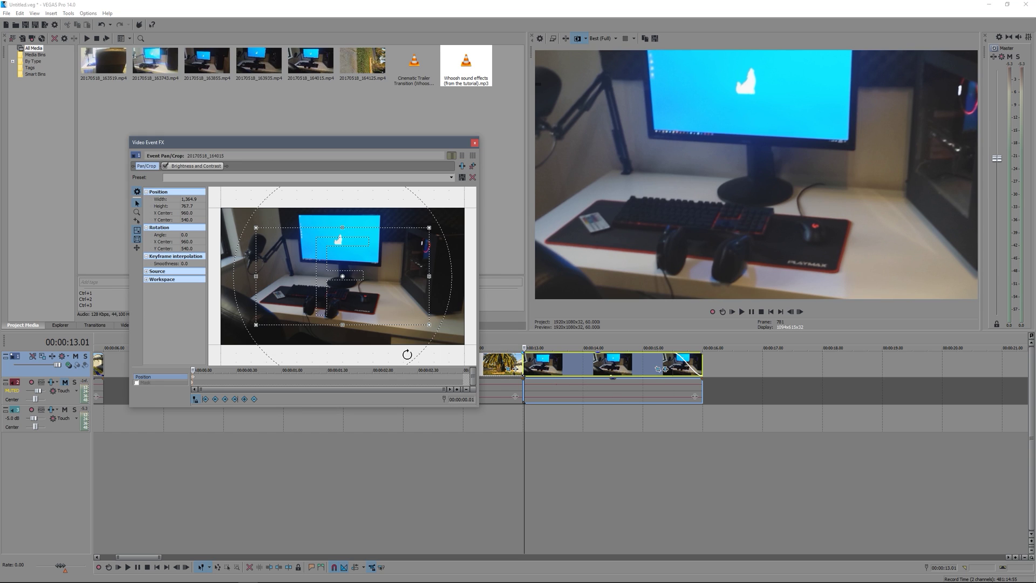
left_click(194, 380)
right_click(194, 380)
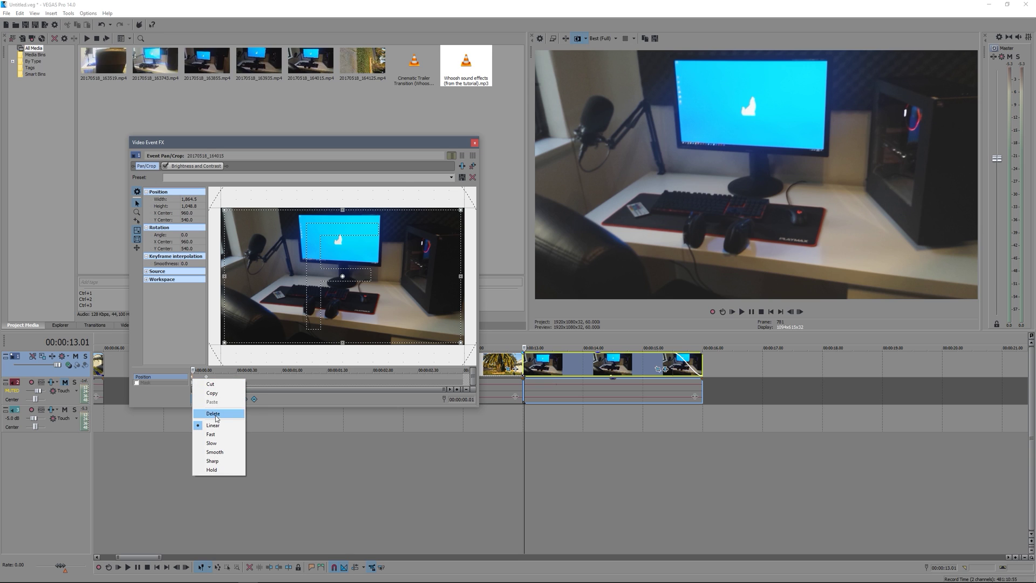
left_click(215, 413)
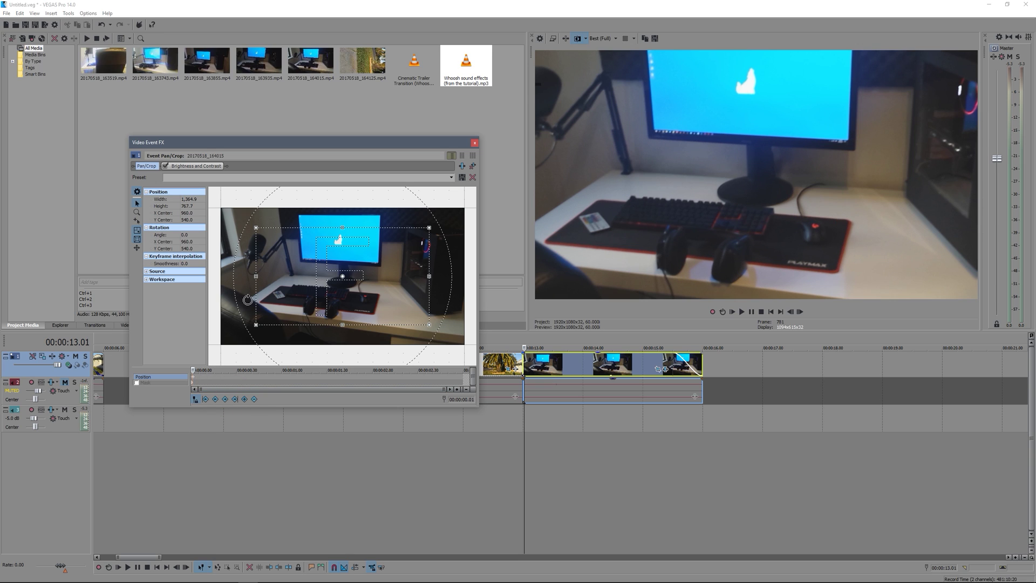
- Restore the desk clip's final frame to the default full size
left_click(463, 382)
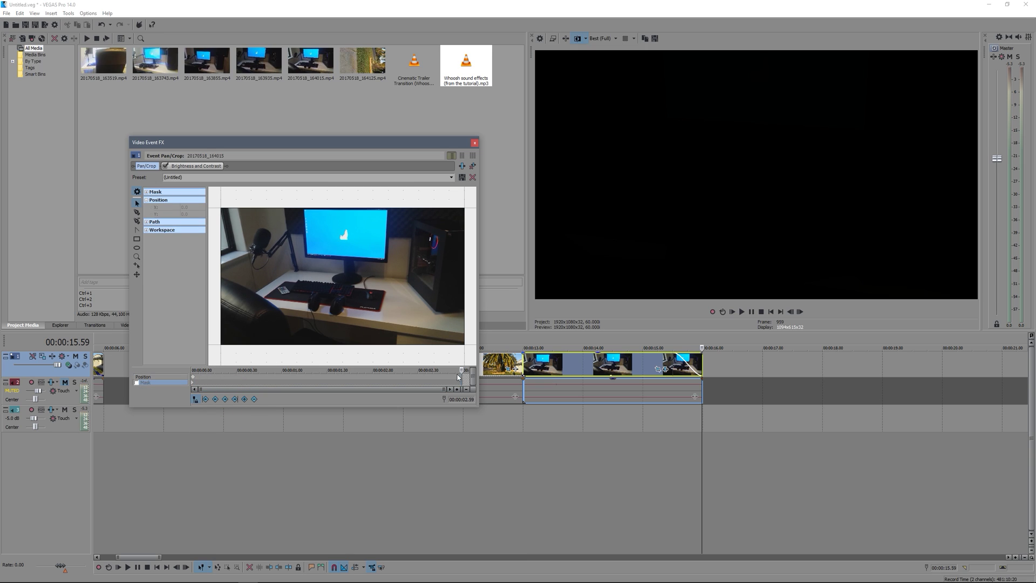
right_click(401, 286)
key("Escape")
right_click(378, 377)
right_click(403, 315)
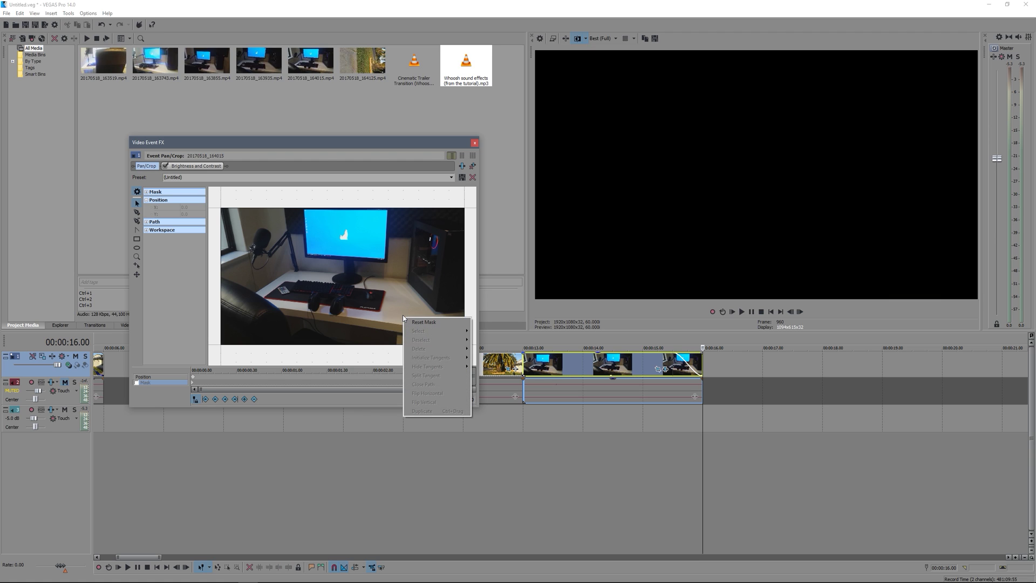
left_click(441, 376)
left_click(395, 371)
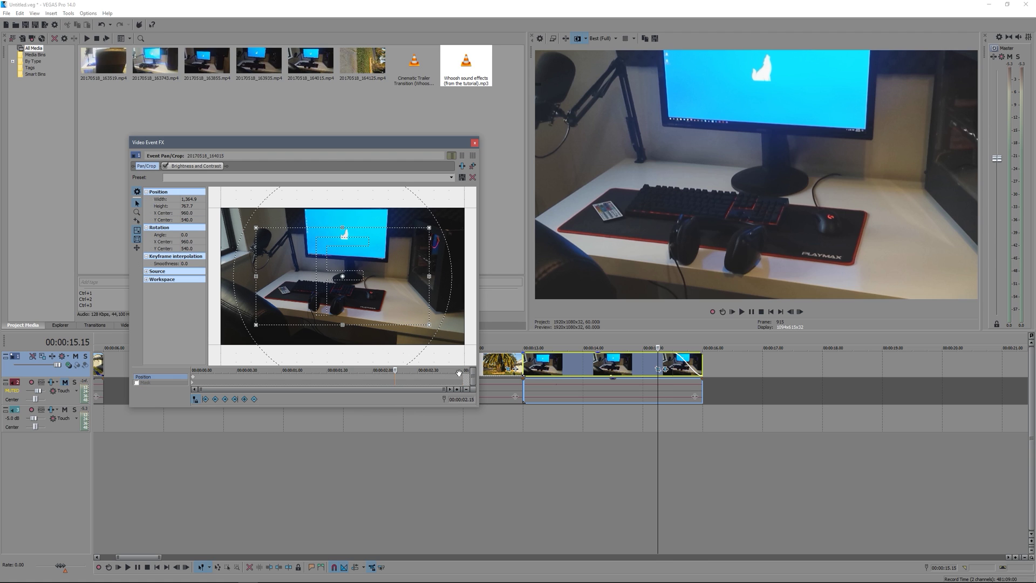
left_click(464, 380)
right_click(413, 309)
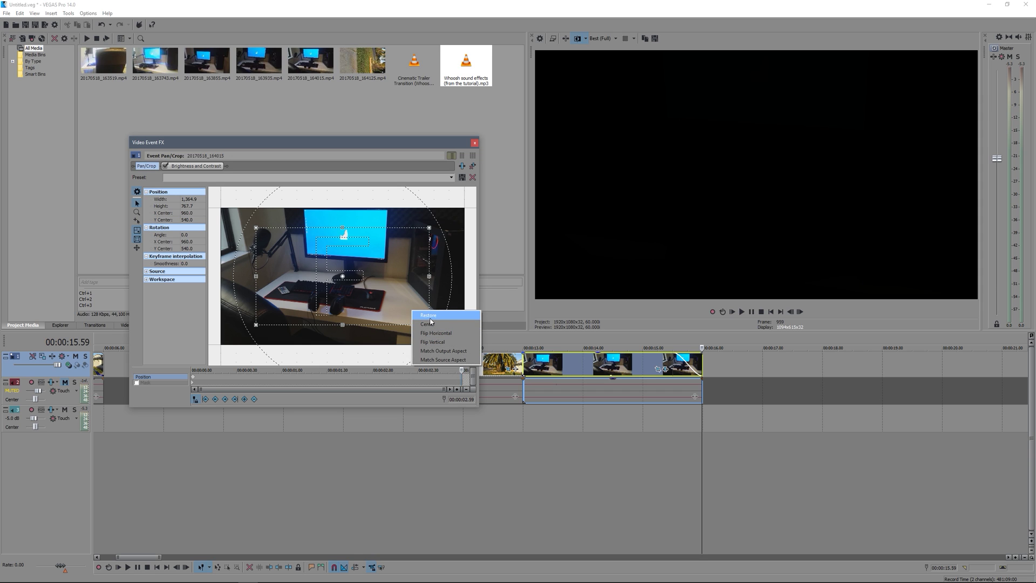
left_click(419, 321)
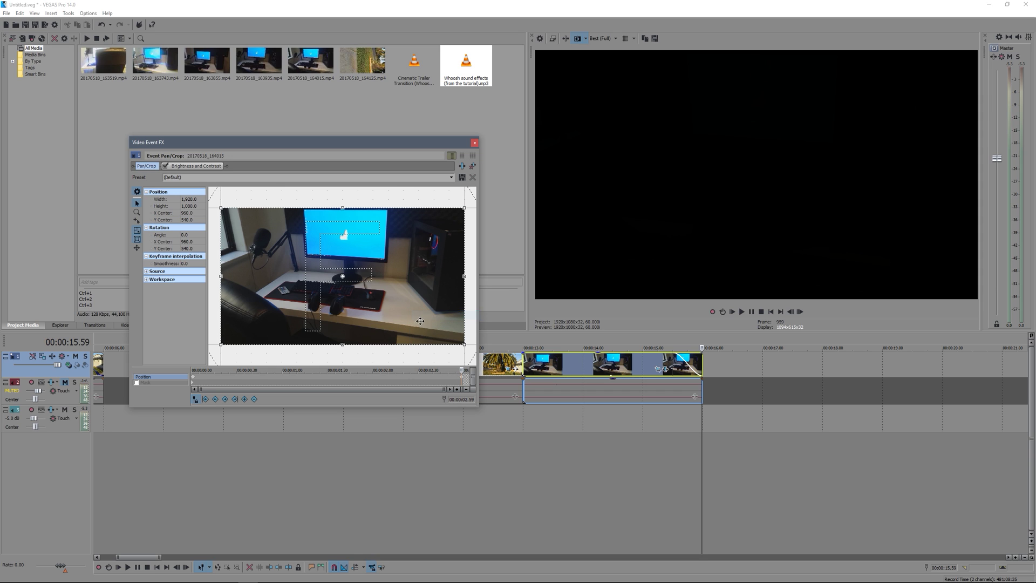
- Preview the desk clip's zoom-out and close the Pan/Crop window
left_click(533, 368)
left_click(547, 368)
left_click(586, 369)
left_click(596, 369)
left_click(564, 368)
left_click(538, 365)
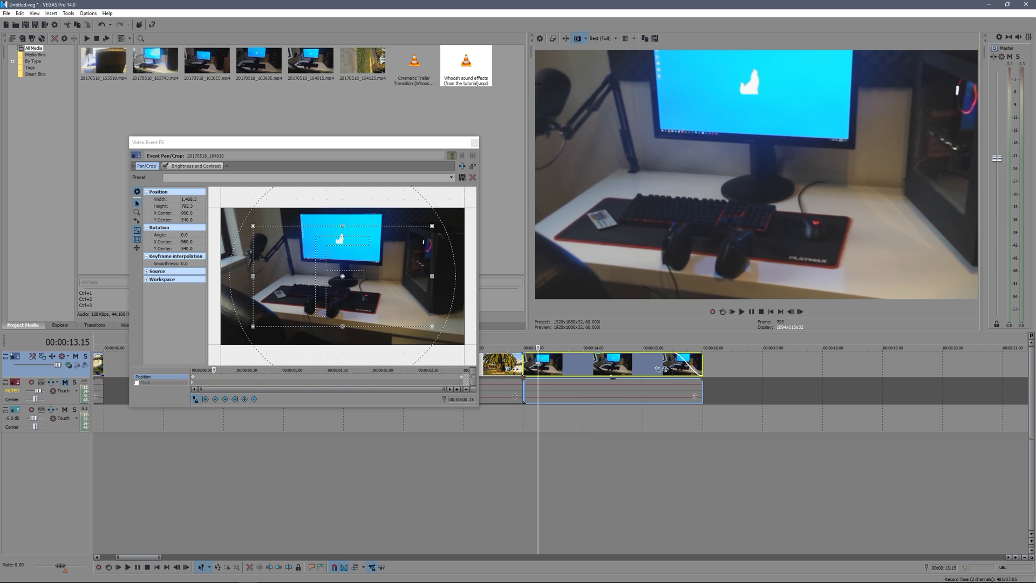
left_click(475, 142)
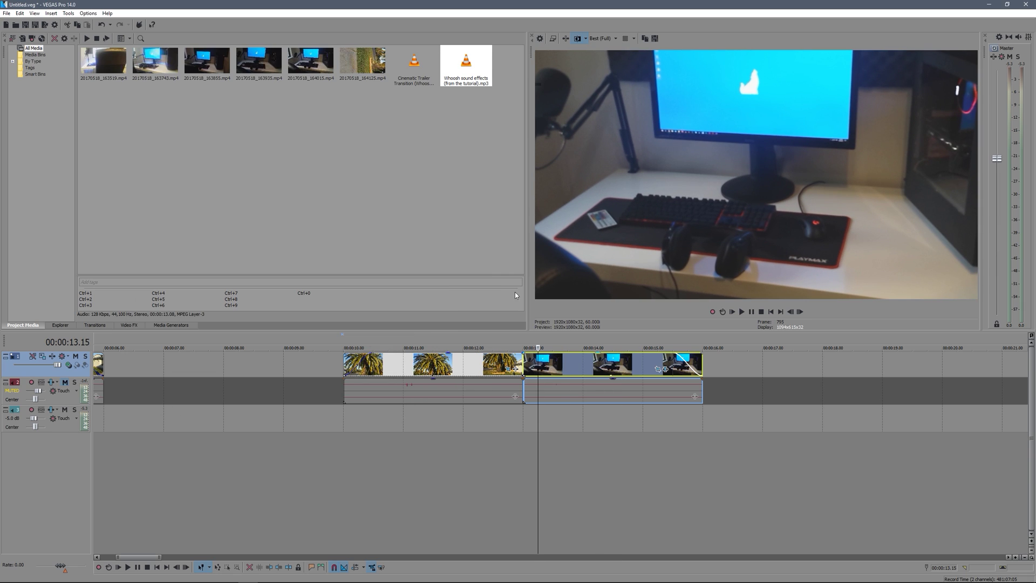
- Preview the palm-to-desk cut and split the desk clip at 13.10
left_click(522, 360)
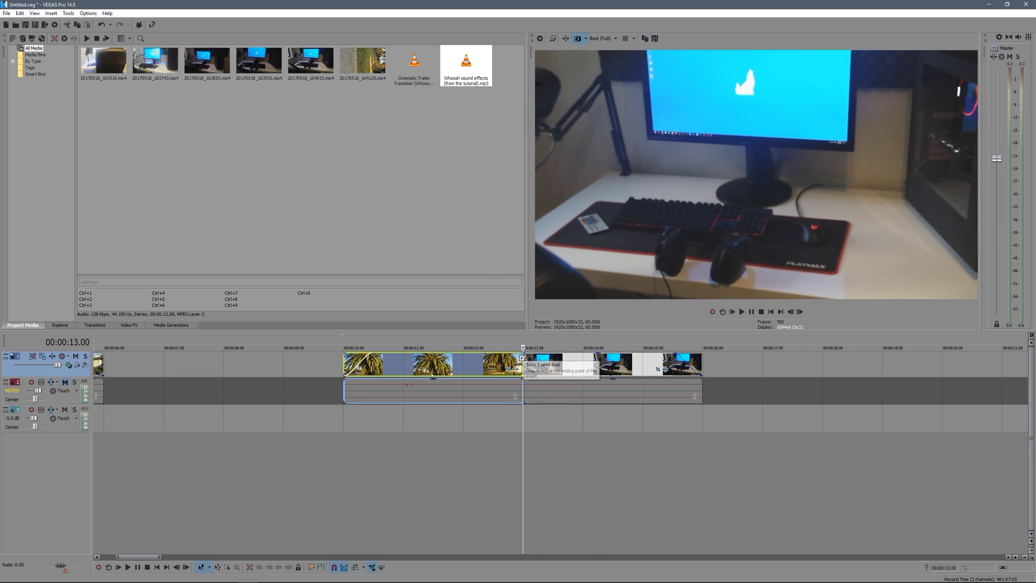
key("space")
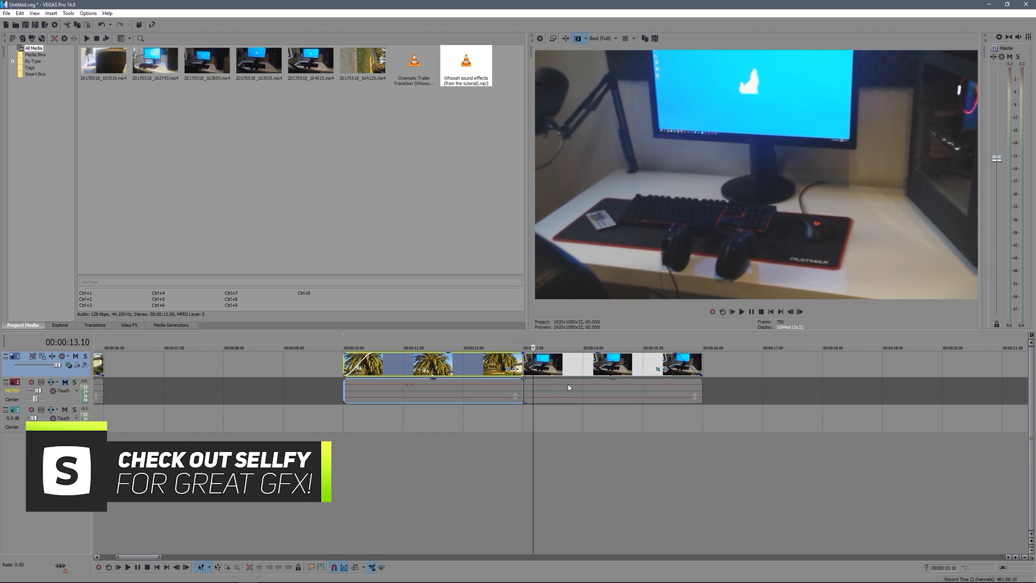
left_click(534, 367)
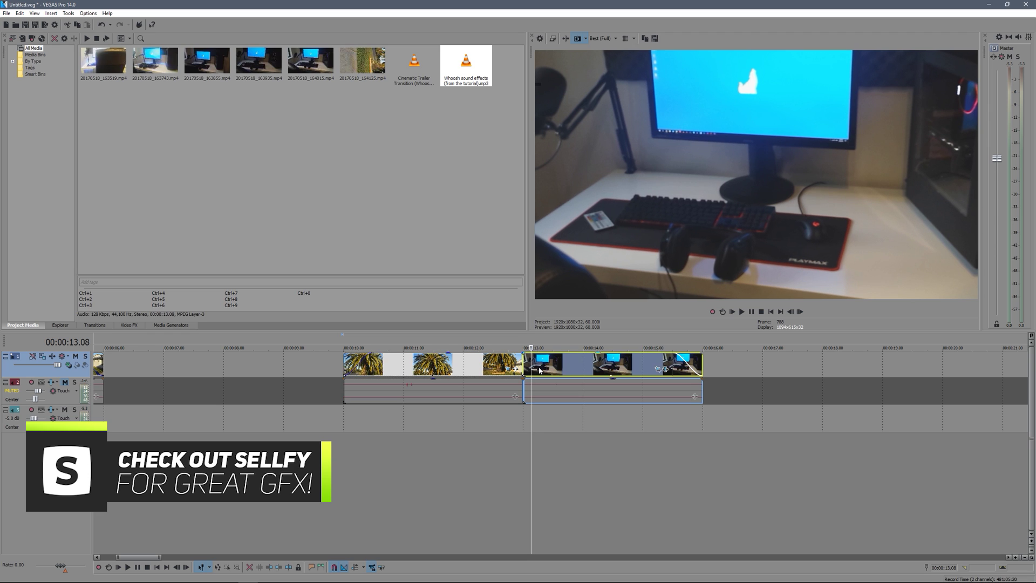
key("s")
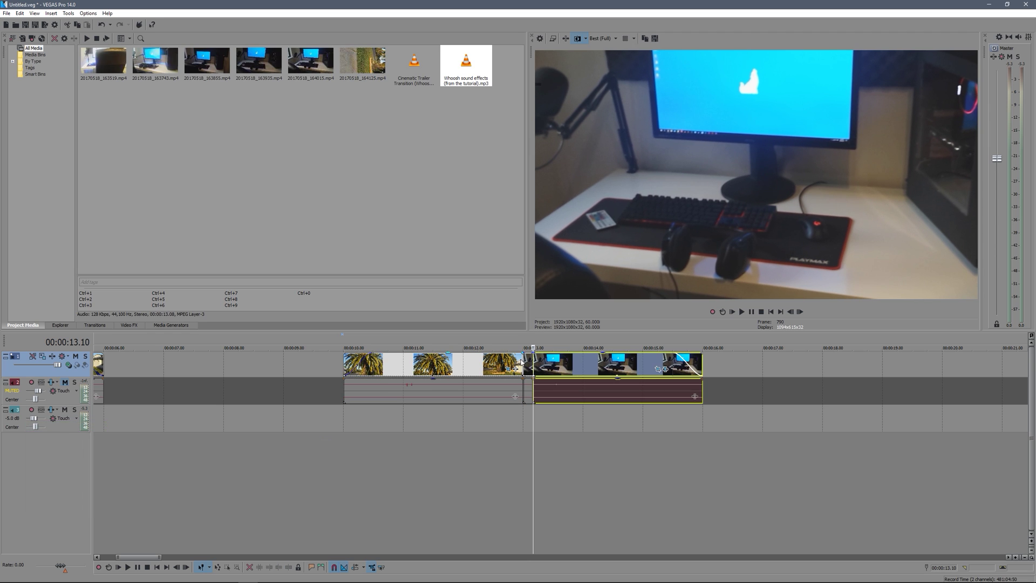
- Split the palm clip at 12.45 and open Event Pan/Crop for its left piece
left_click(523, 363)
key("Left")
key("Left")
key("Left")
key("Left")
key("Left")
key("Left")
key("Left")
key("Left")
key("Left")
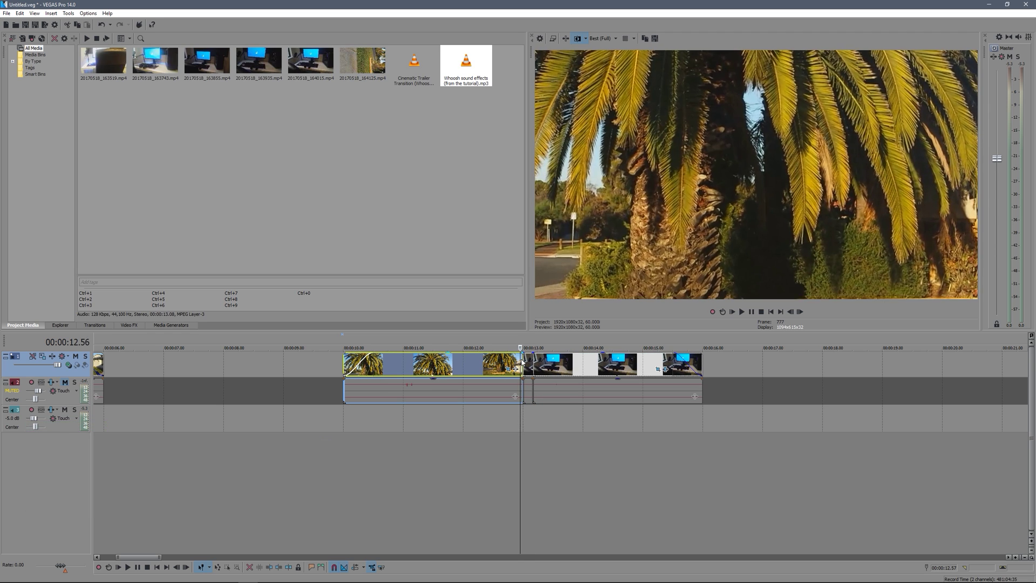
key("Left")
key("Left")
key("Left")
key("Left")
key("Left")
key("Left")
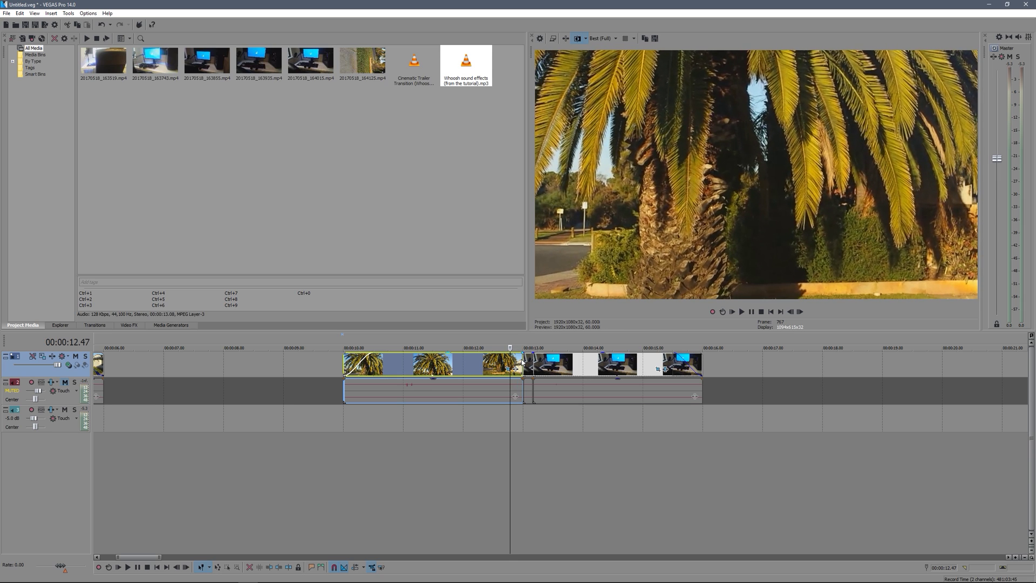
key("s")
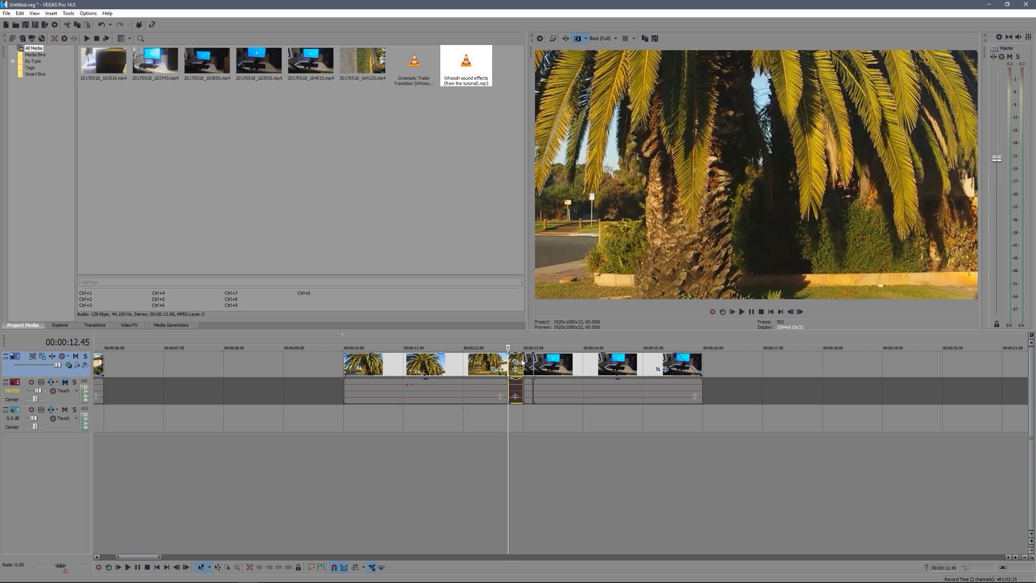
left_click(474, 370)
left_click(492, 370)
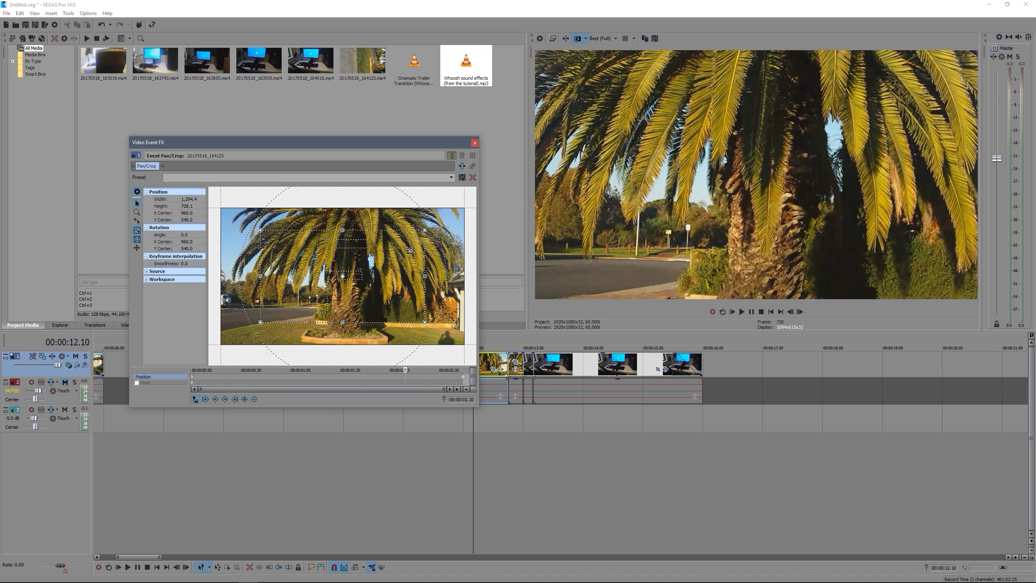
- Reset the first palm piece's Pan/Crop to (Default), deleting its last keyframe and changing interpolation
left_click(452, 178)
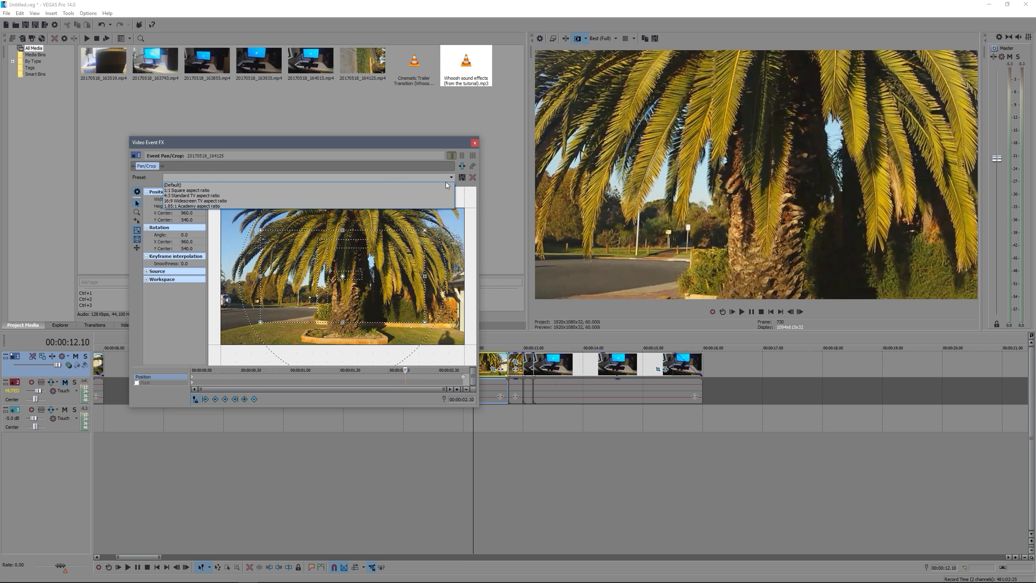
left_click(446, 185)
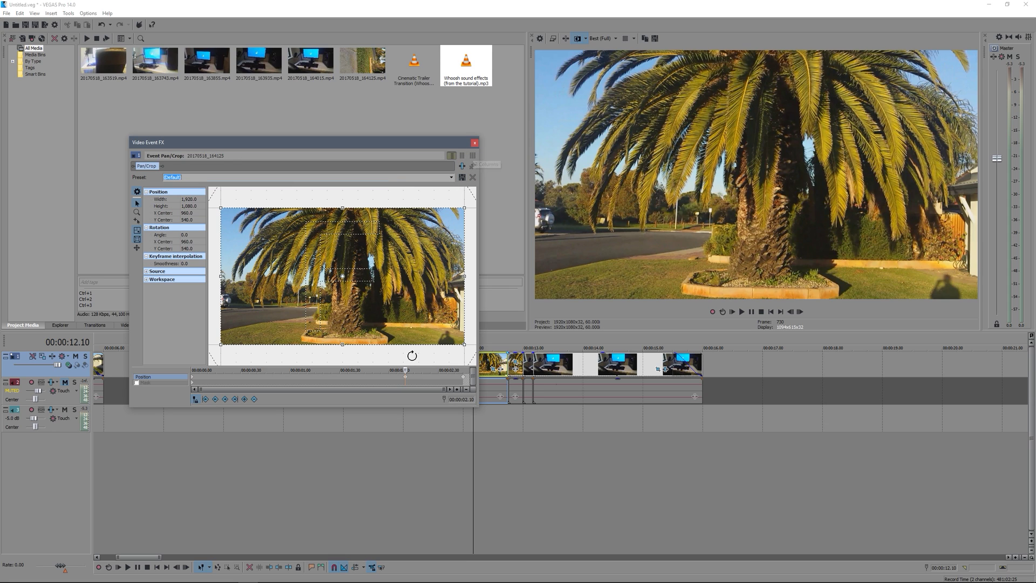
right_click(463, 377)
left_click(477, 413)
right_click(193, 380)
left_click(221, 413)
left_click(473, 143)
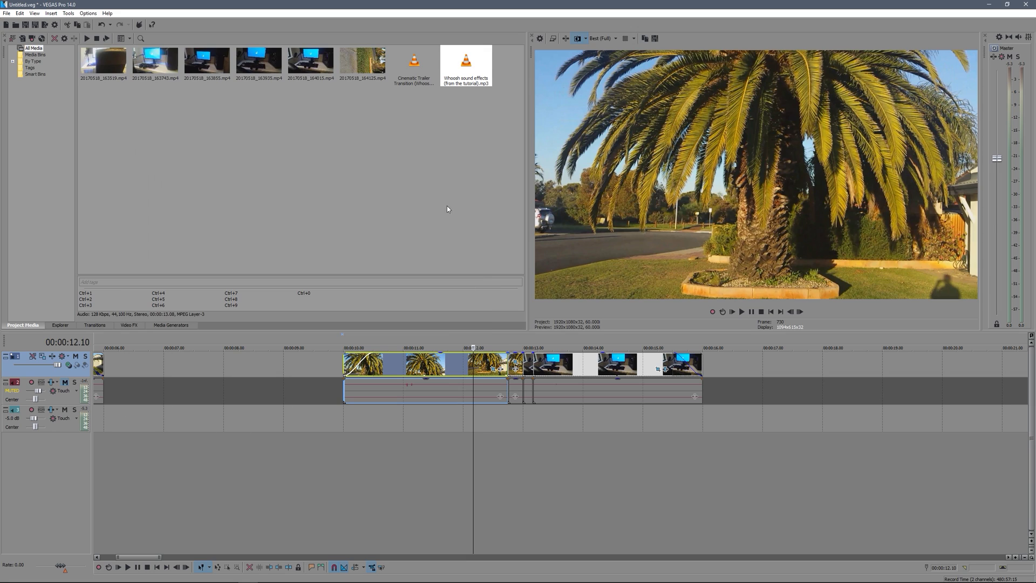
- Reset the desk clip's Pan/Crop keyframe to the full frame
left_click(658, 370)
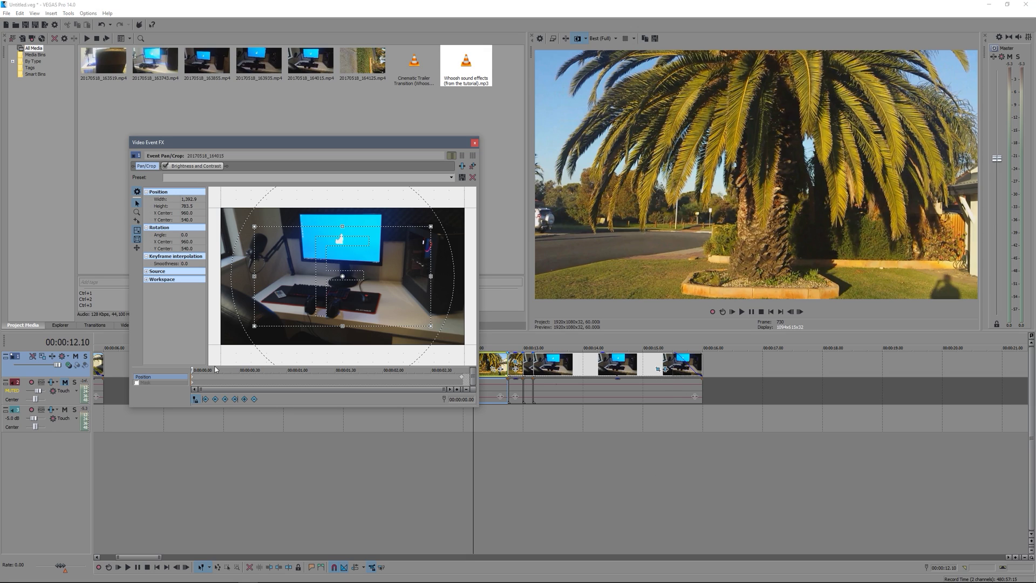
right_click(192, 379)
left_click(213, 412)
right_click(462, 377)
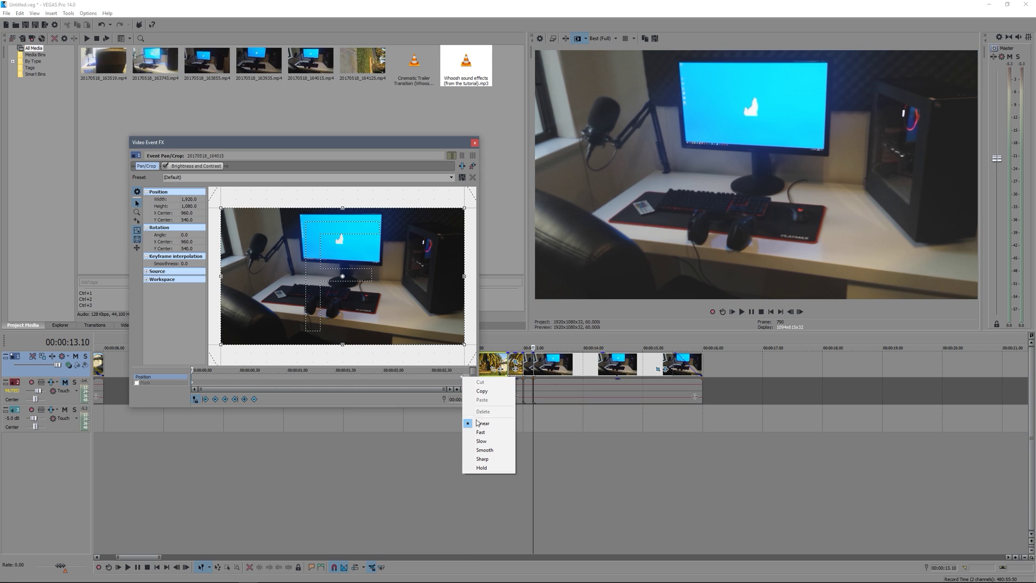
left_click_drag(392, 371, 356, 371)
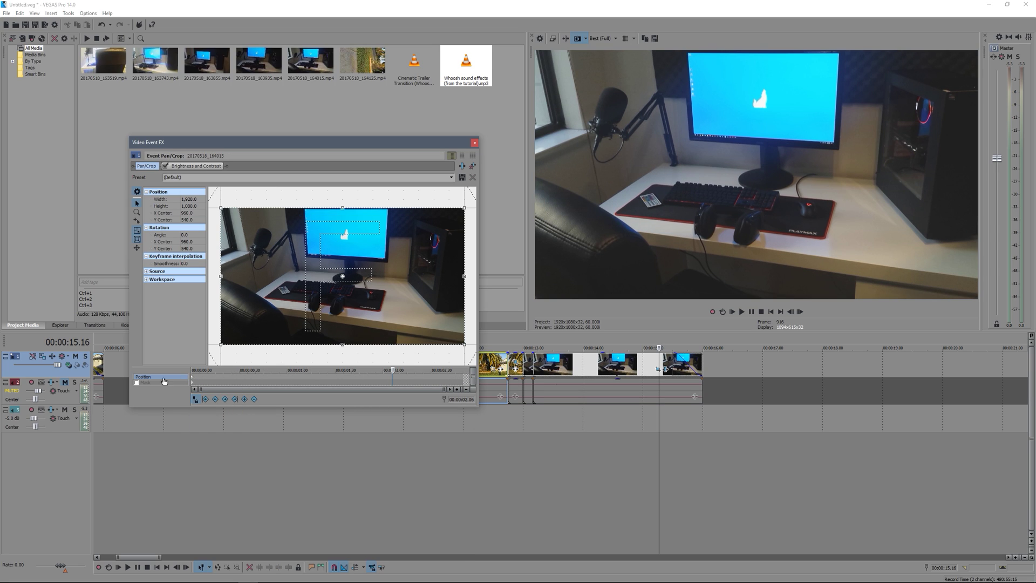
left_click(193, 380)
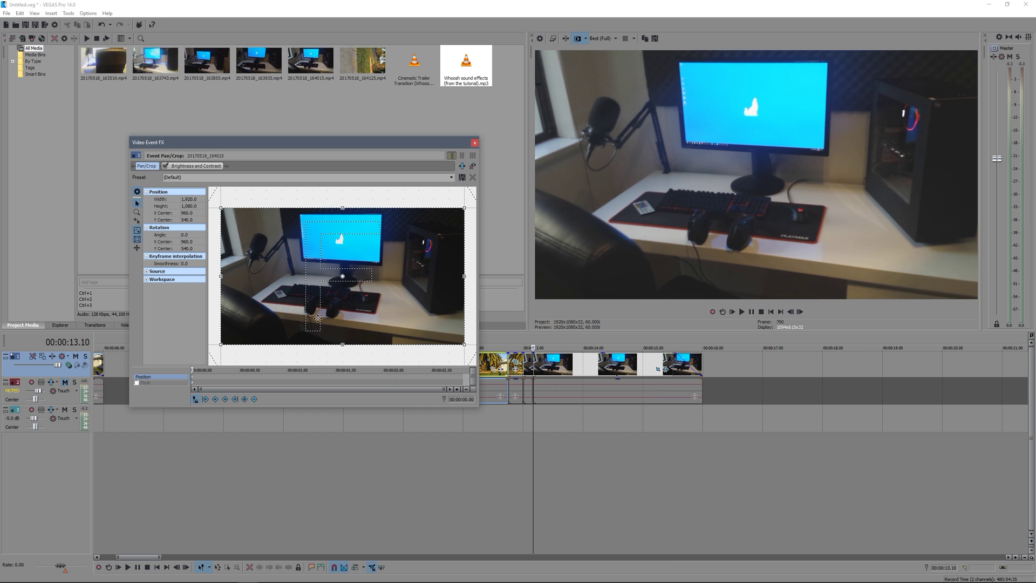
left_click(474, 143)
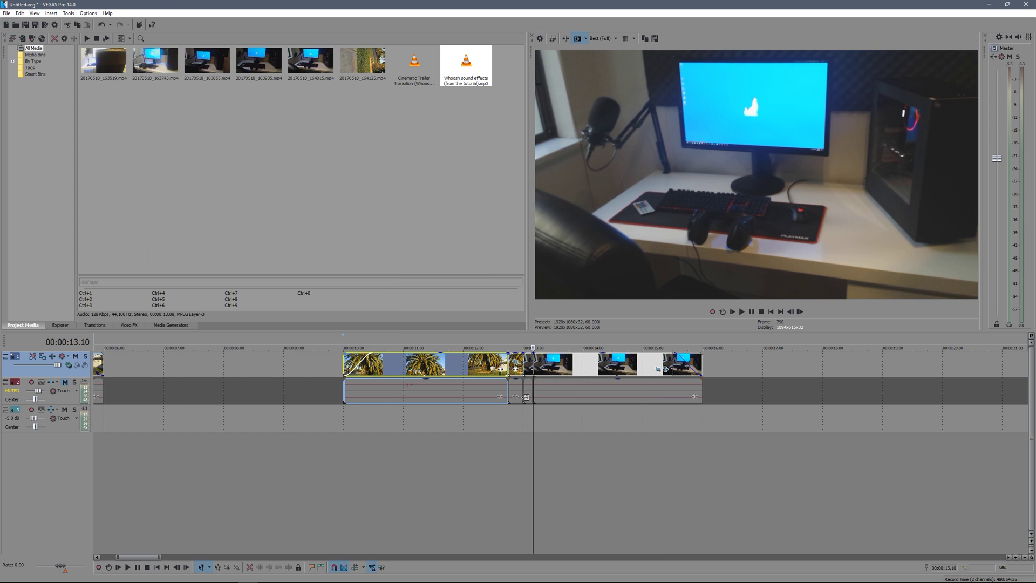
- Play back the transition from just before the cut
left_click(491, 367)
key("space")
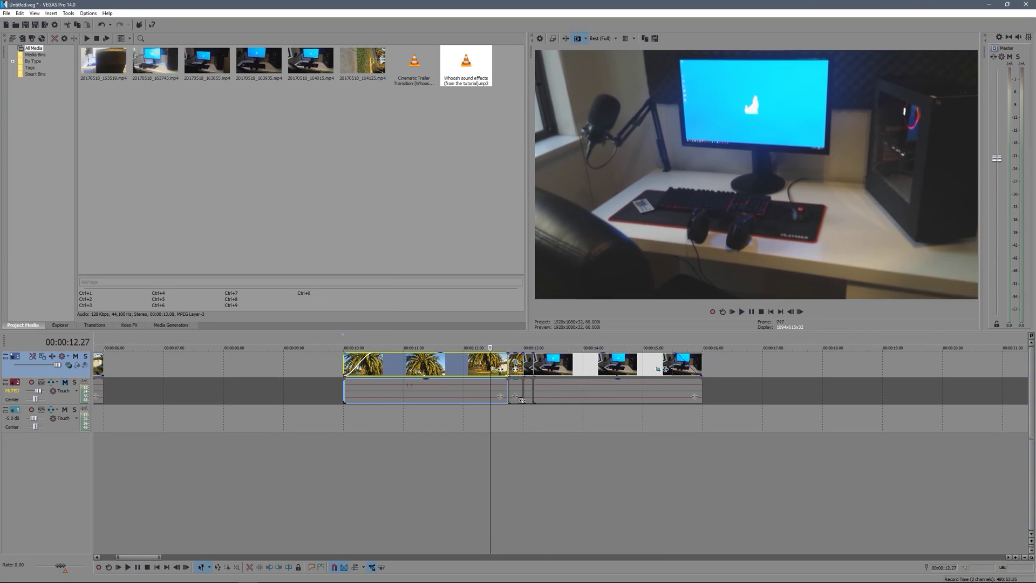
key("space")
- Restore the second palm piece's first Pan/Crop keyframe to the full frame
left_click(511, 358)
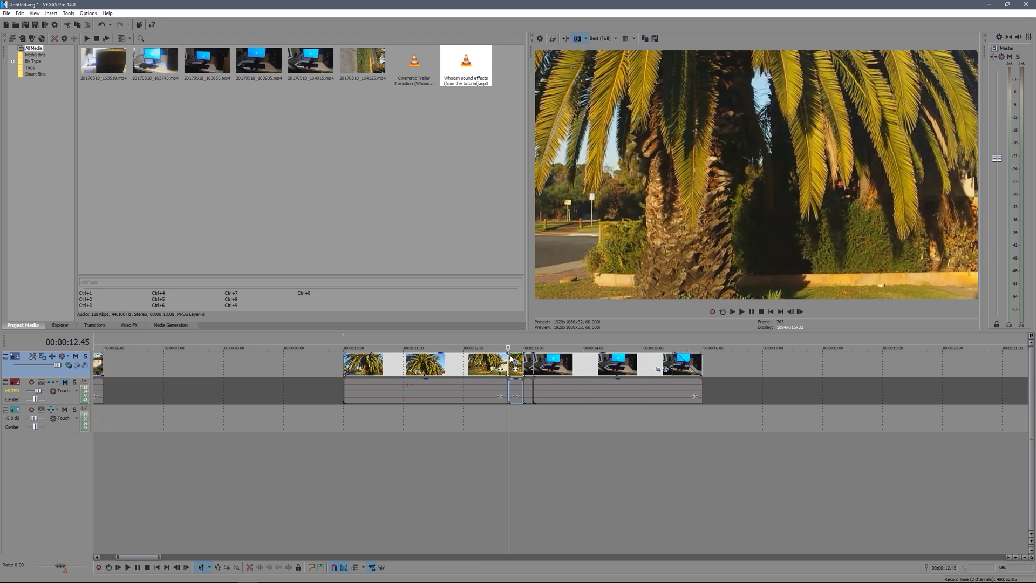
key("Right")
key("Right")
key("Right")
key("Right")
key("Right")
key("Right")
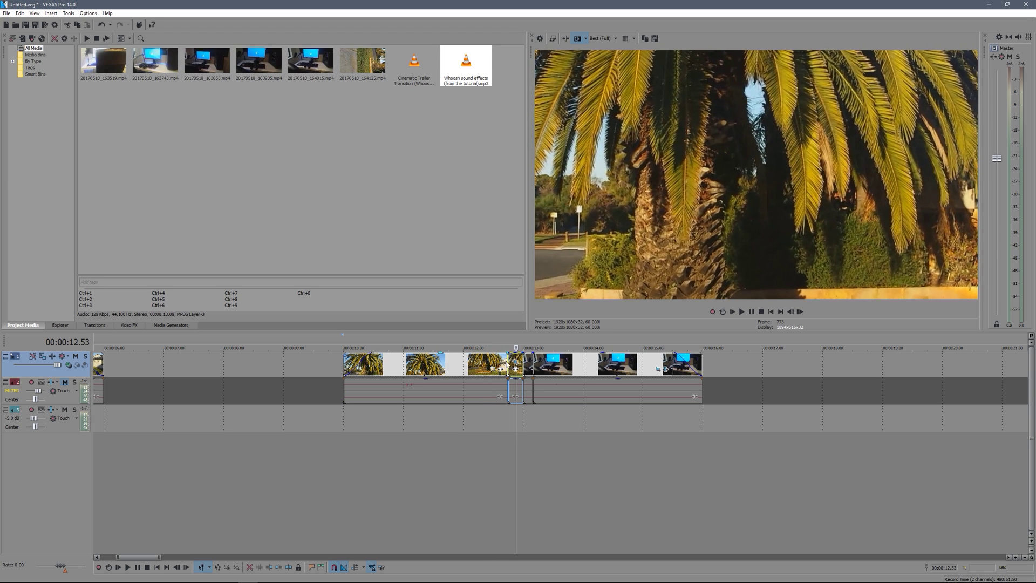
left_click(515, 368)
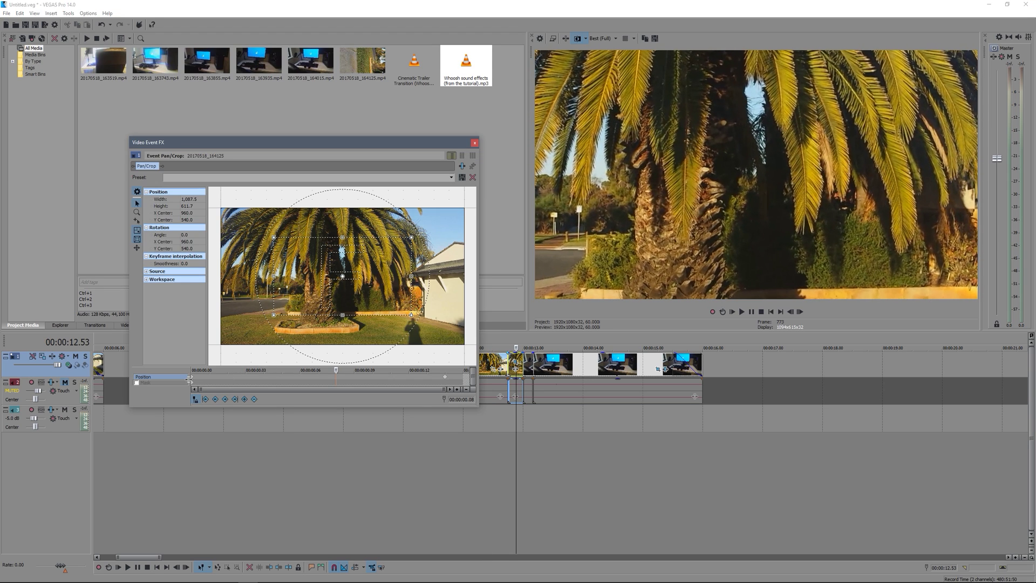
left_click(192, 370)
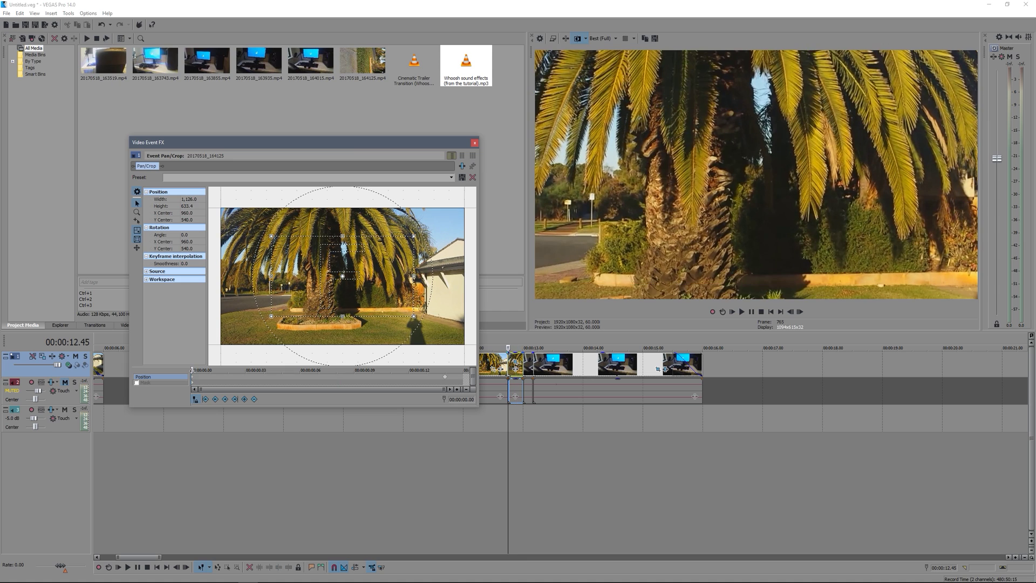
right_click(257, 316)
left_click(267, 318)
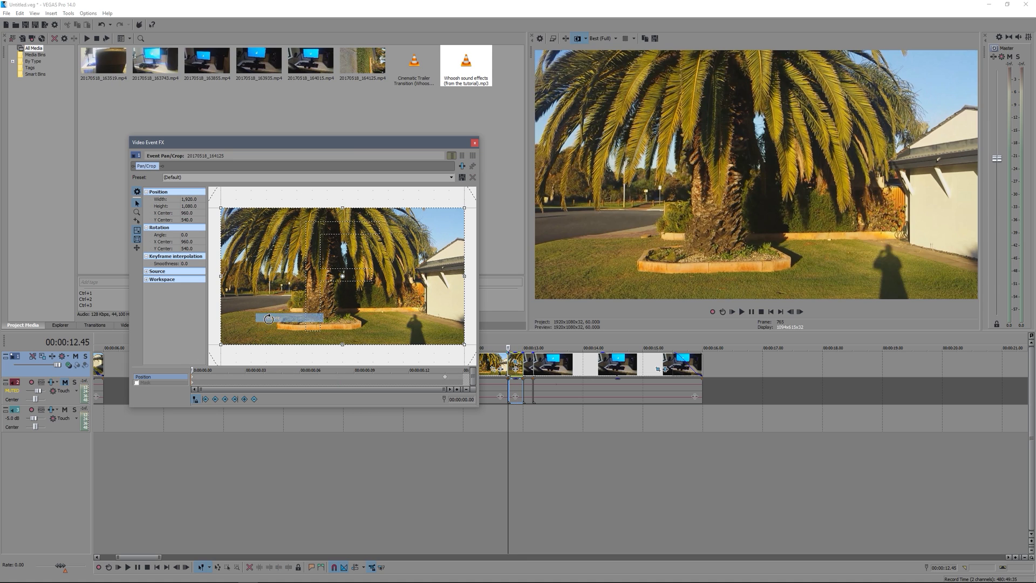
left_click(475, 142)
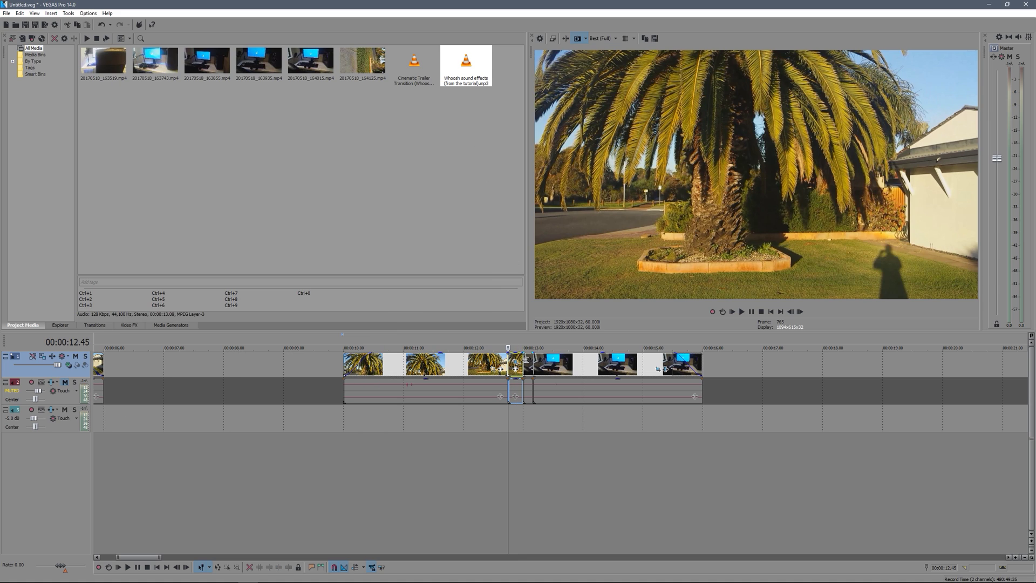
- Restore the short desk clip's end keyframe at 00:00:00.10 to the full frame
left_click(526, 360)
scroll(542, 387, "up", 3)
left_click(588, 371)
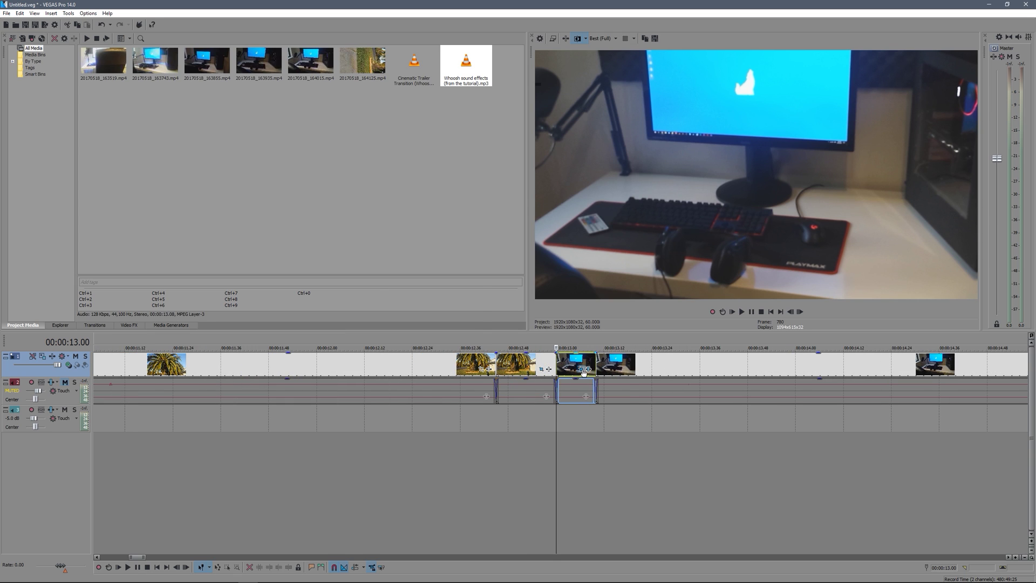
left_click(220, 381)
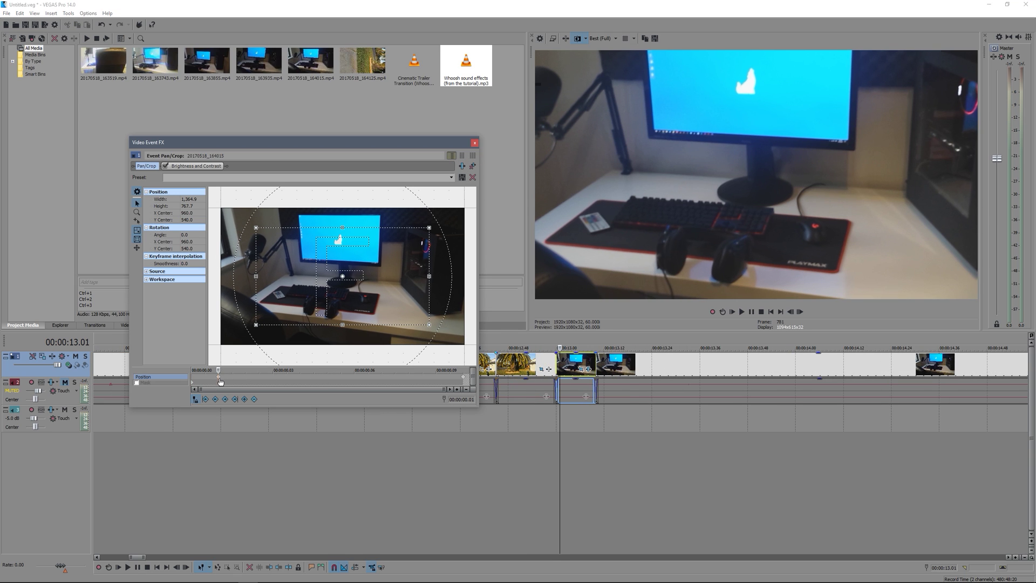
left_click(464, 378)
right_click(400, 267)
left_click(427, 274)
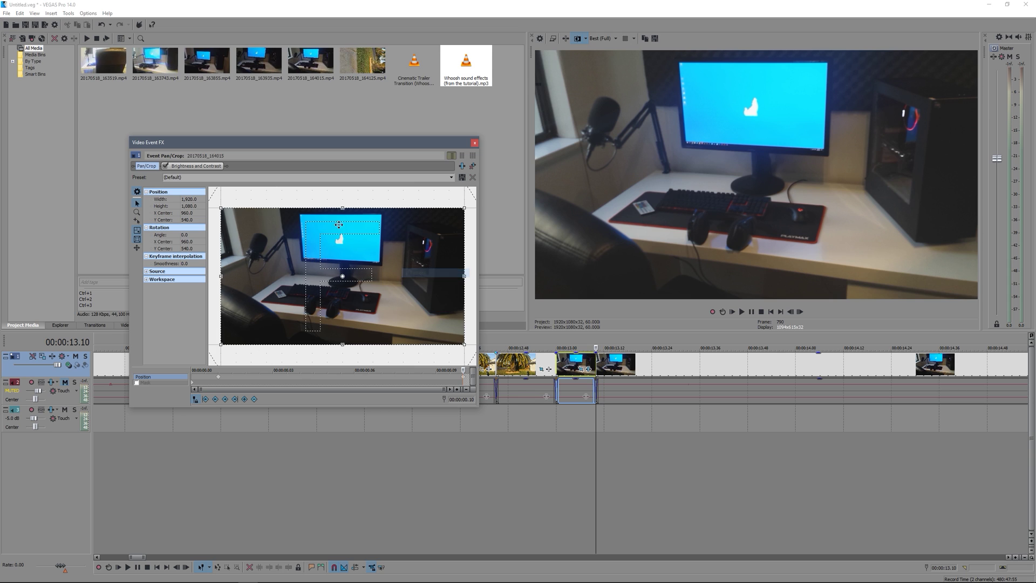
left_click(474, 143)
- Play back the palm-to-desk transition from 12.38
left_click(475, 360)
key("space")
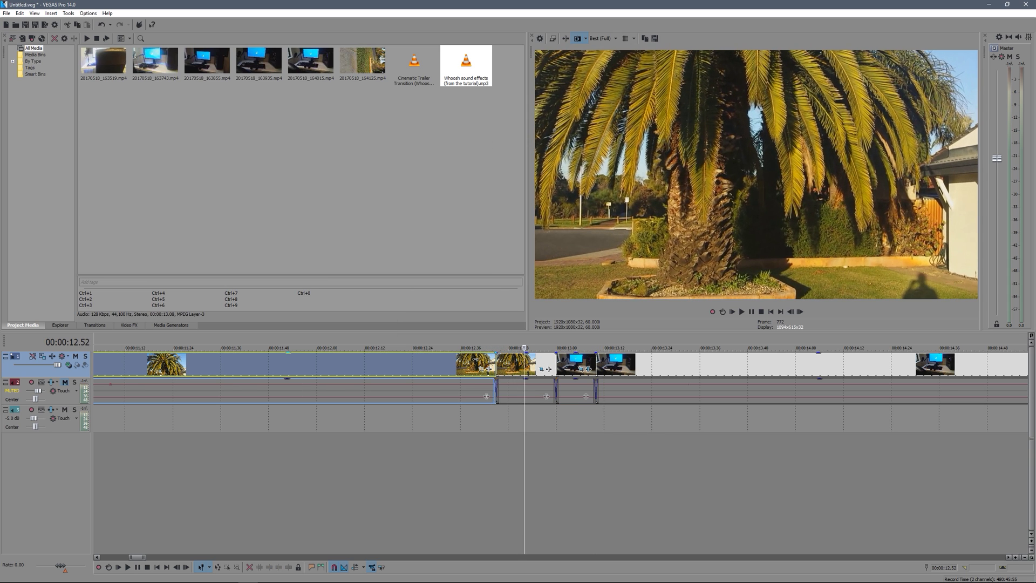
key("alt")
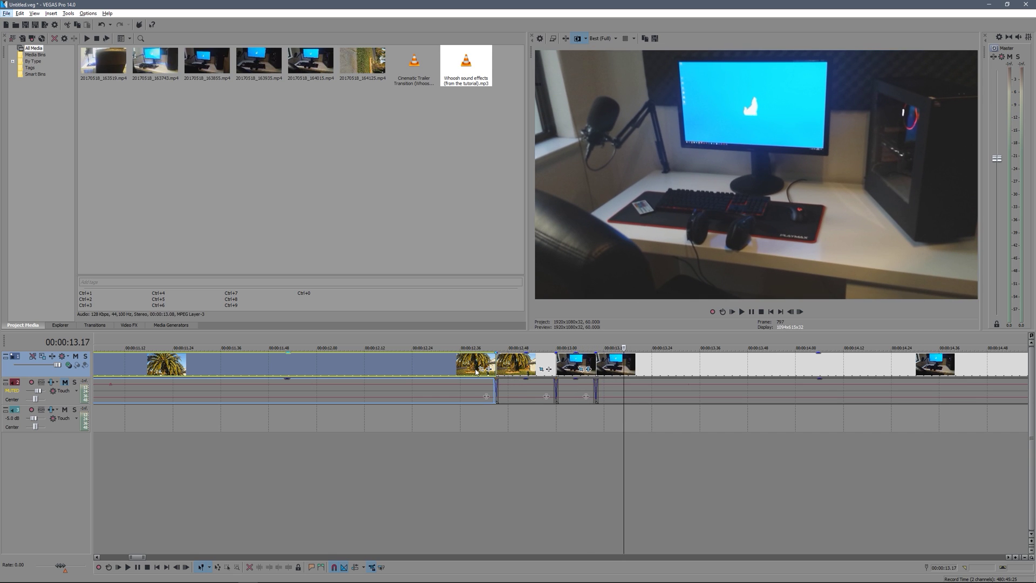
left_click(469, 359)
scroll(468, 360, "down", 6)
- Apply RSMB motion blur from Video FX to the palm clip at the cut
left_click(137, 325)
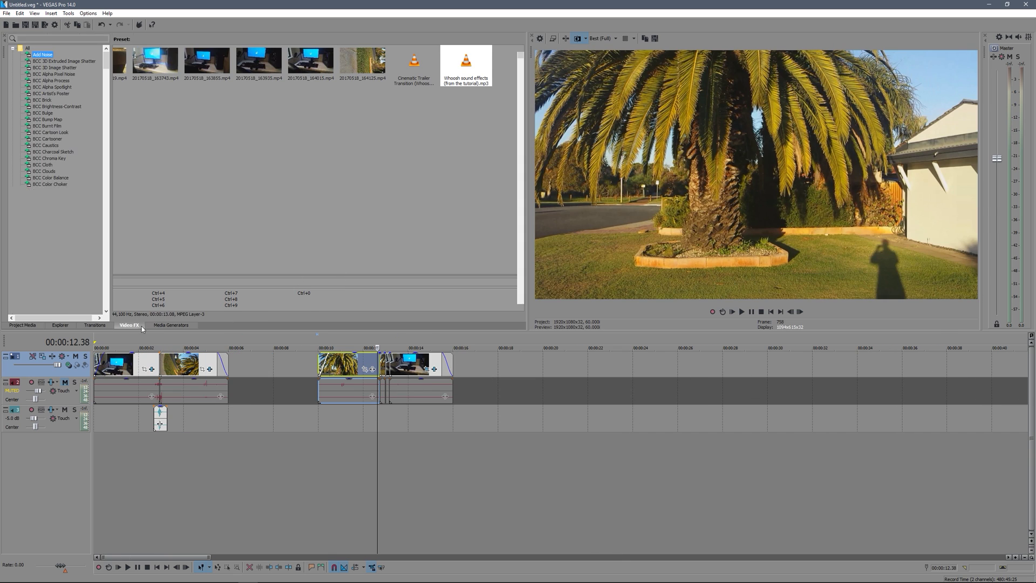
scroll(54, 248, "down", 20)
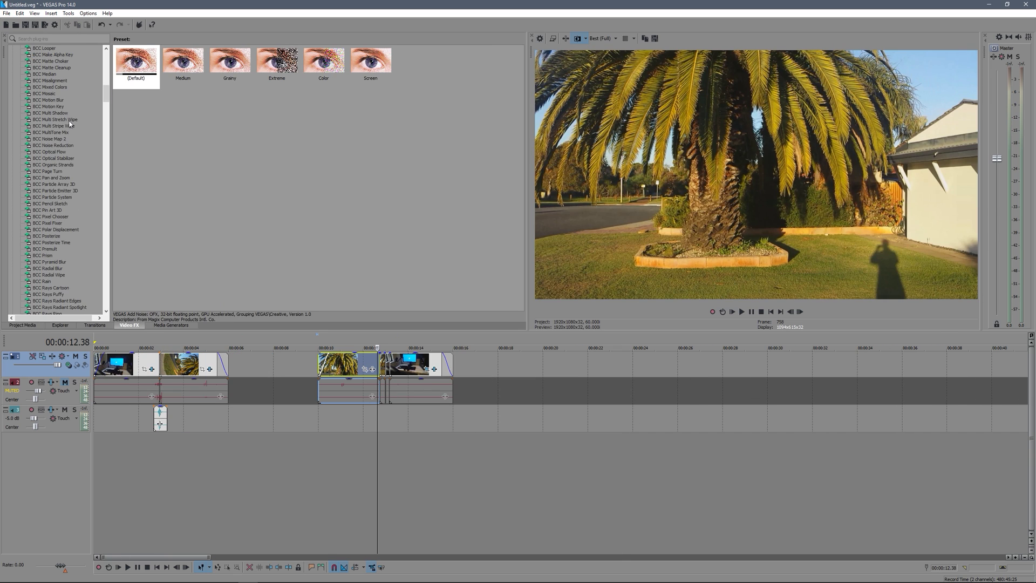
left_click_drag(105, 95, 122, 134)
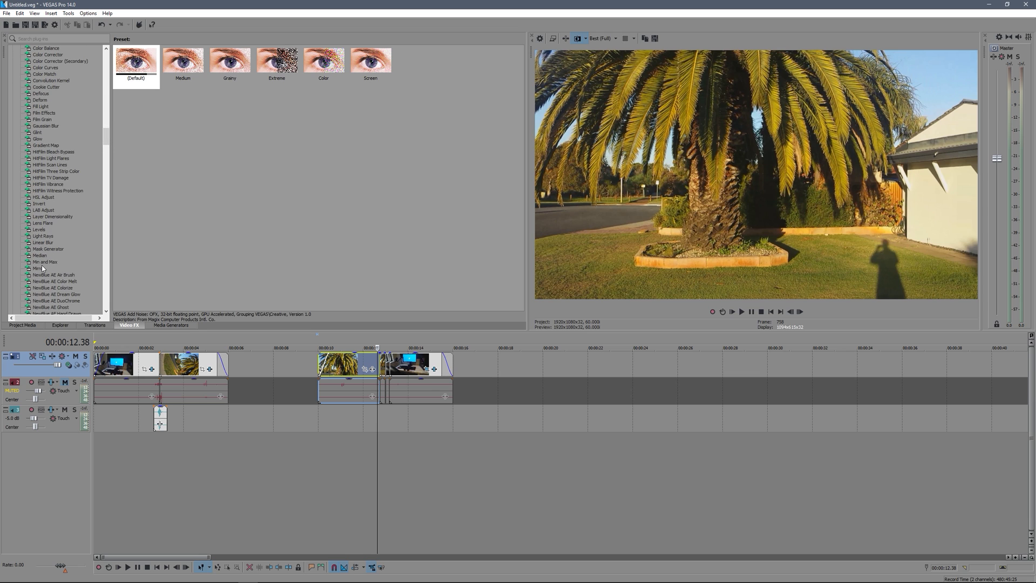
scroll(42, 264, "down", 20)
scroll(42, 264, "down", 4)
left_click(36, 146)
left_click_drag(98, 194, 387, 367)
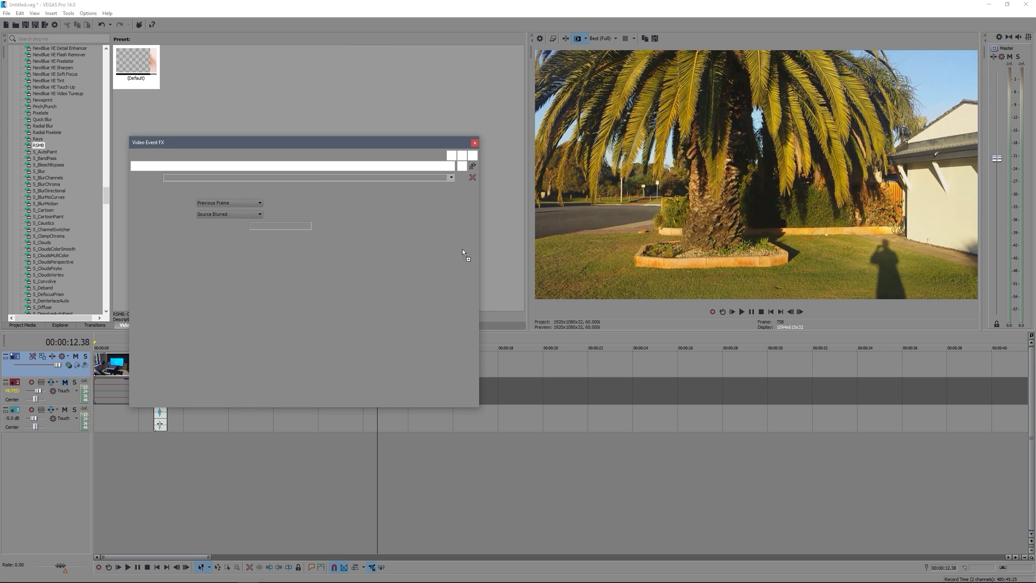
- Preview the blurred transition frames just after 12.45
left_click_drag(454, 143, 299, 130)
left_click(381, 370)
scroll(381, 372, "up", 2)
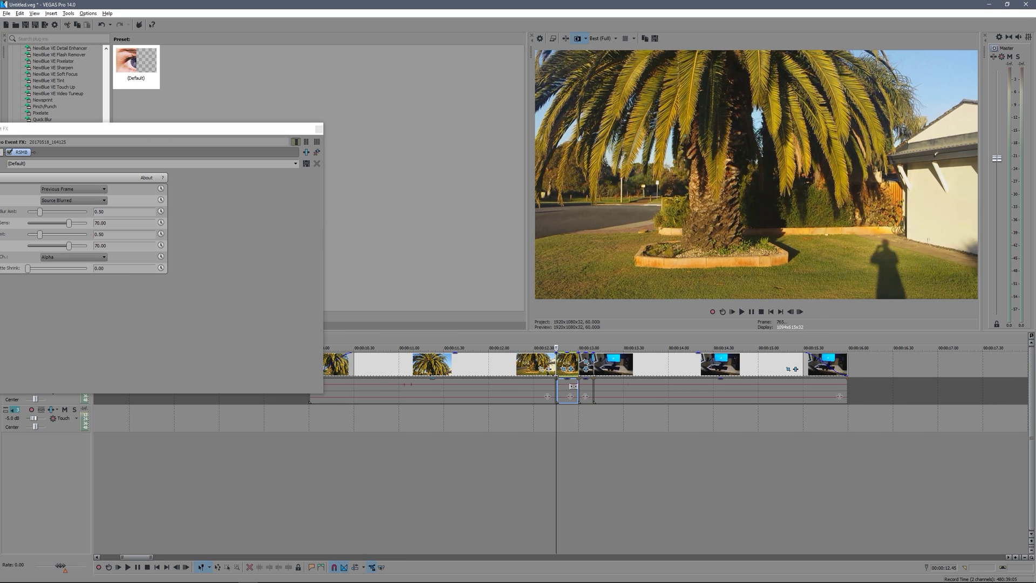
left_click(565, 363)
left_click(569, 360)
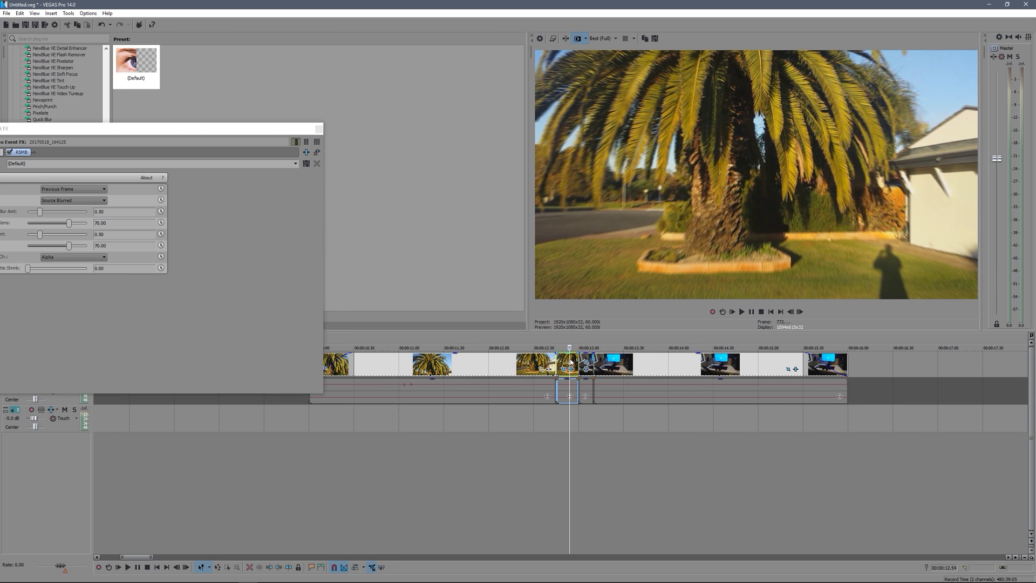
left_click_drag(178, 129, 341, 185)
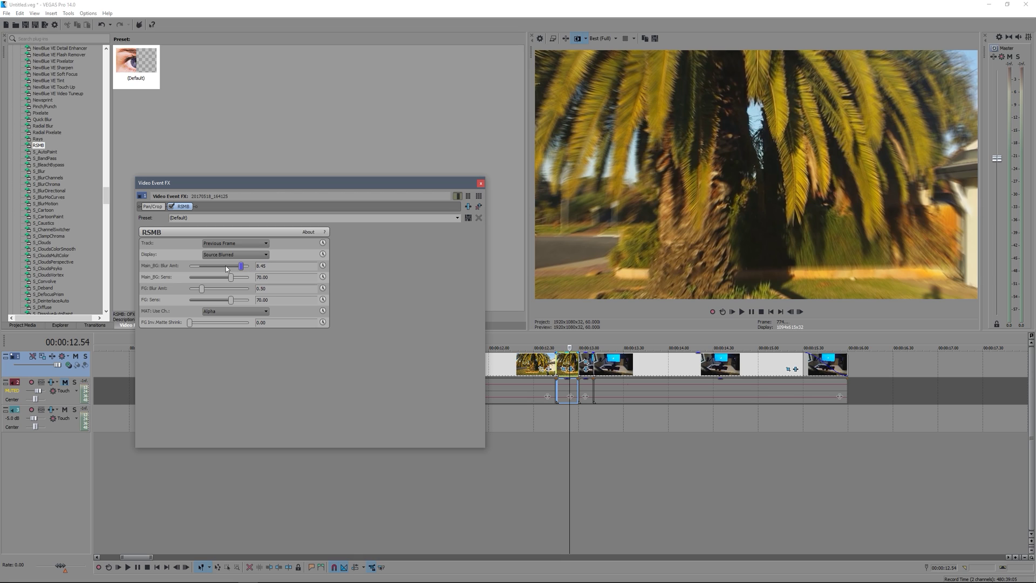
left_click(562, 367)
left_click(572, 363)
- Set Main_BG: Blur Amt to 1.00
double_click(272, 266)
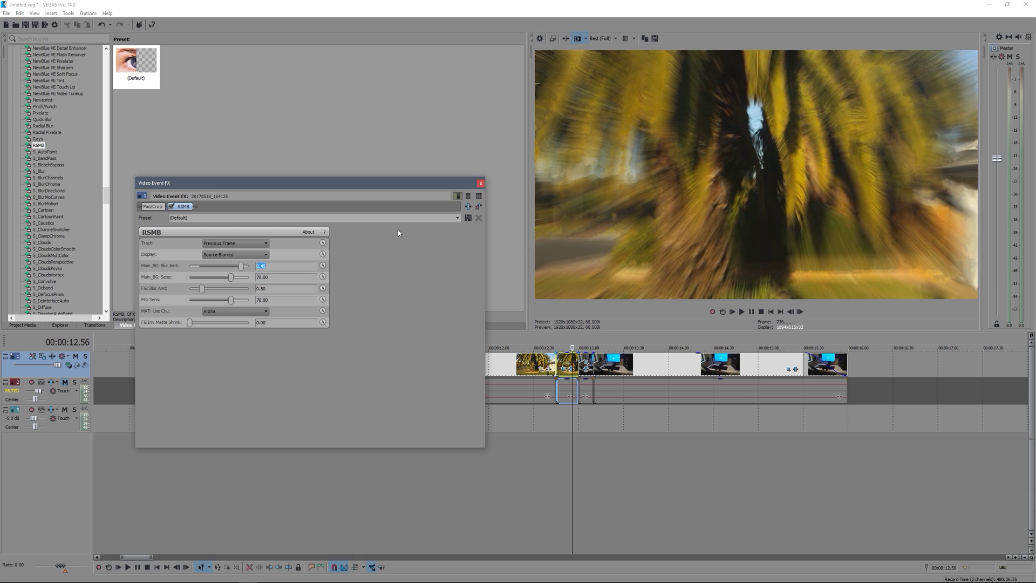
type("10")
key("Return")
type("1")
key("Return")
- Apply RSMB motion blur to the next short clip with blur amount 1
left_click(481, 183)
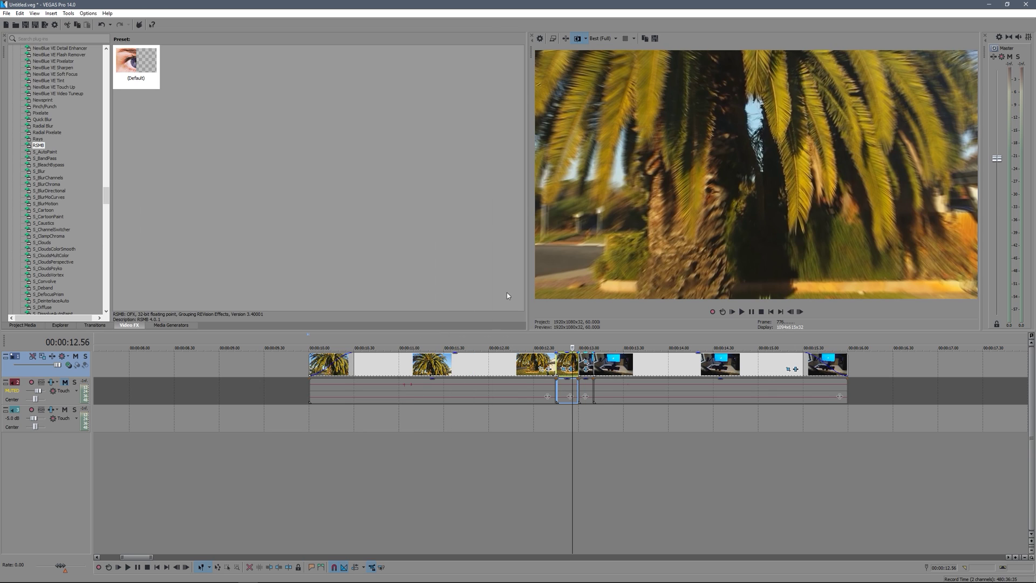
left_click(586, 359)
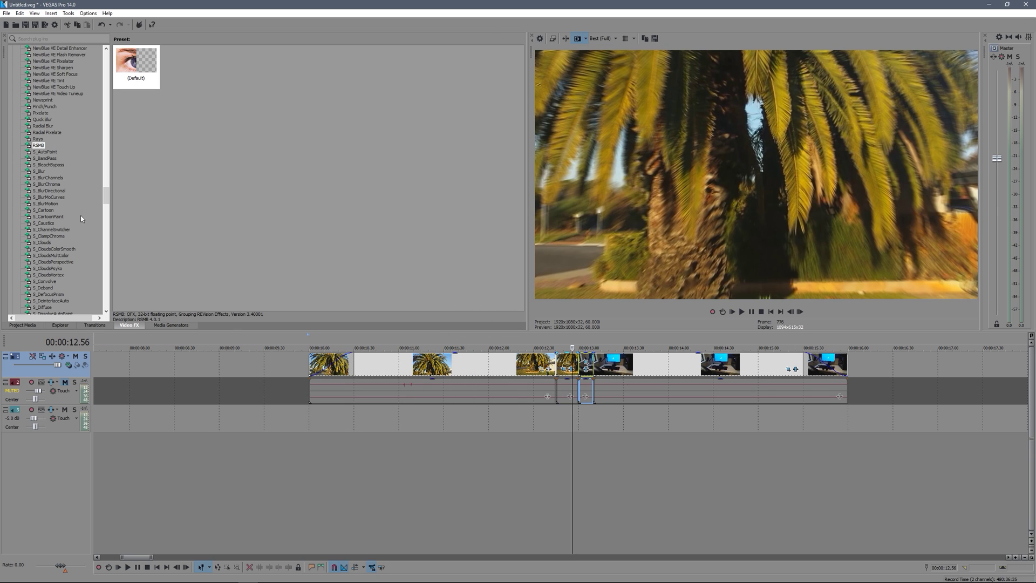
left_click_drag(37, 145, 587, 366)
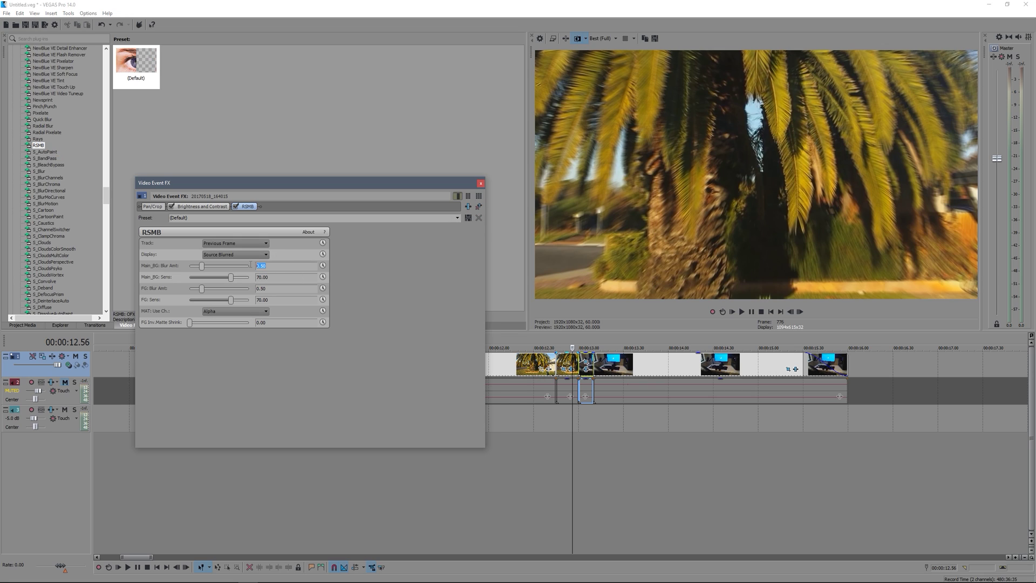
type("1.")
left_click(481, 183)
- Check the first palm clip's Pan/Crop settings
left_click(411, 372)
left_click(549, 369)
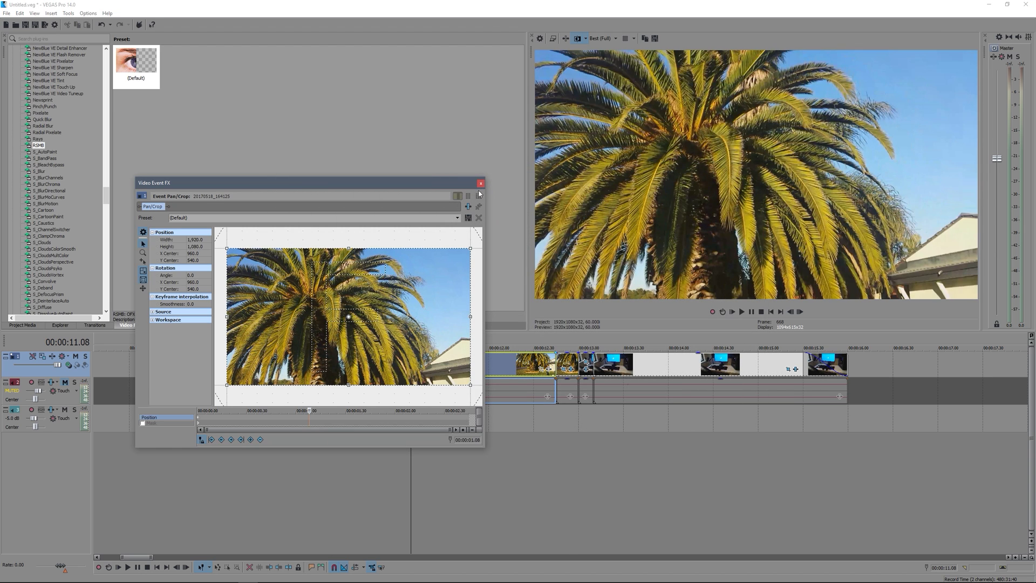
left_click(481, 184)
- Scrub the blurred transition frames and slide the desk clip left to overlap the palm clip
left_click(546, 357)
key("Right")
key("Right")
key("Right")
key("Right")
key("Right")
key("Right")
left_click_drag(555, 348, 567, 348)
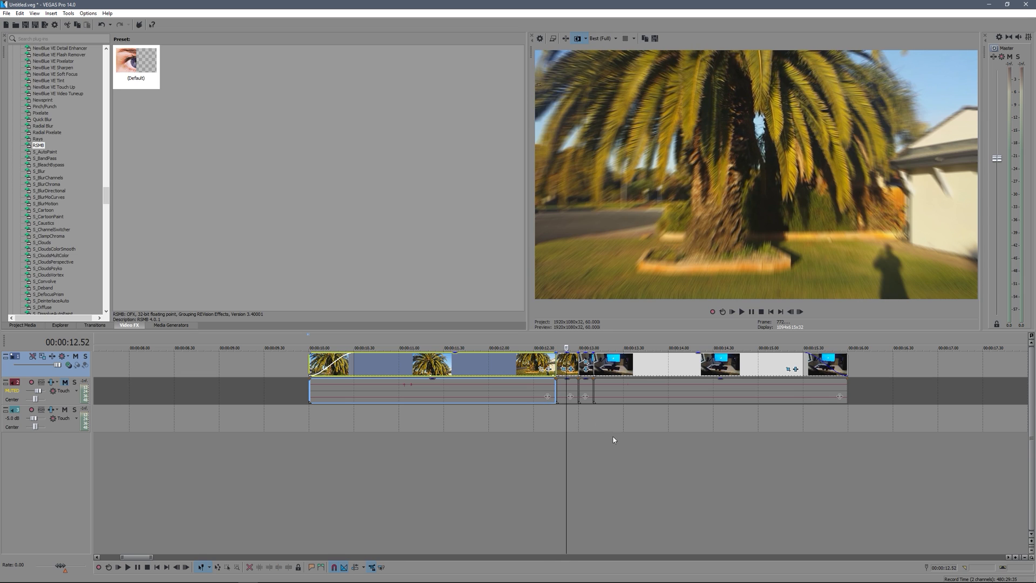
scroll(615, 384, "up", 3)
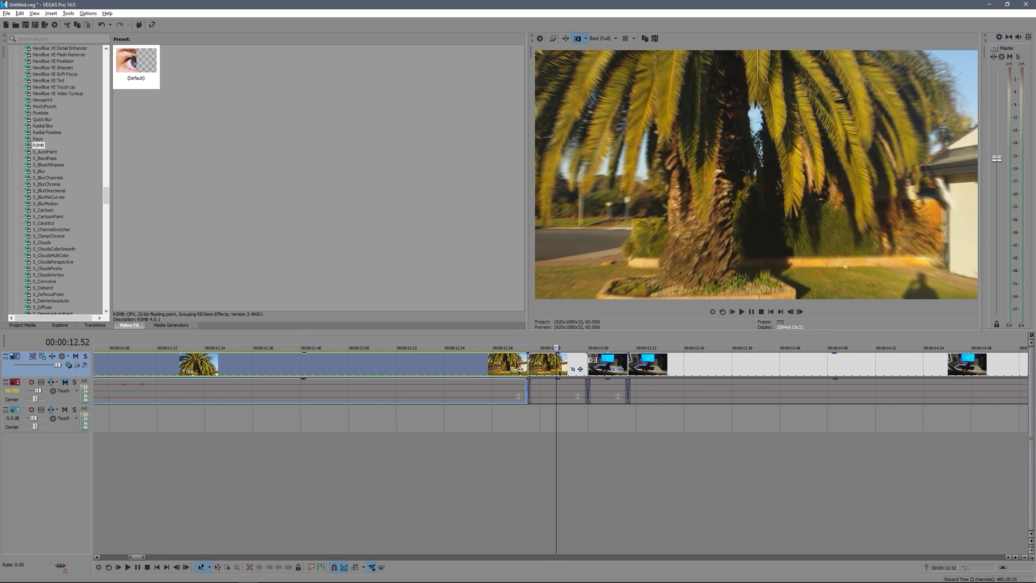
left_click_drag(604, 361, 621, 380)
scroll(580, 367, "down", 6)
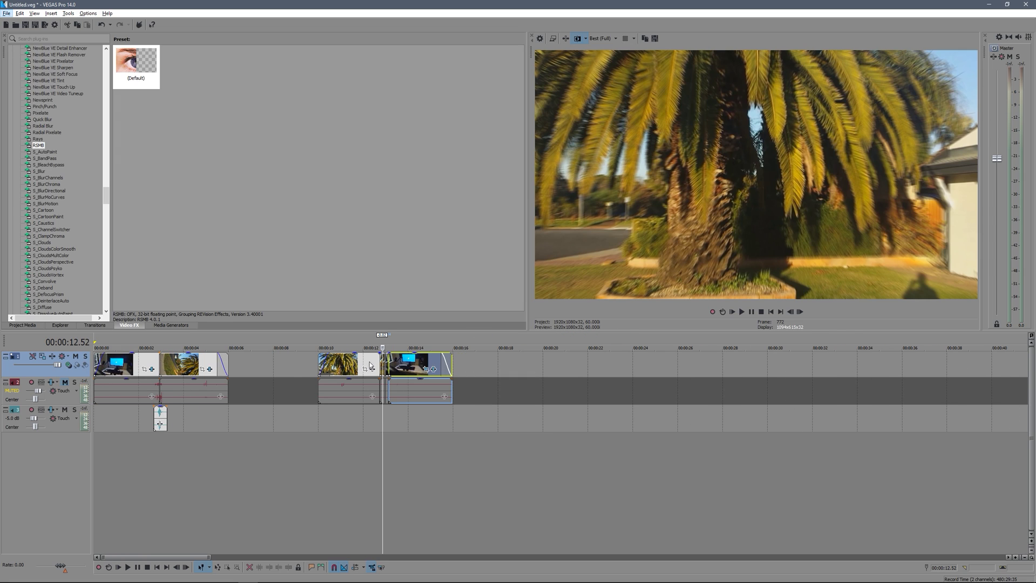
- Render the palm-to-desk region as TEST.mp4 and place it on the timeline near 00:00:19
double_click(361, 367)
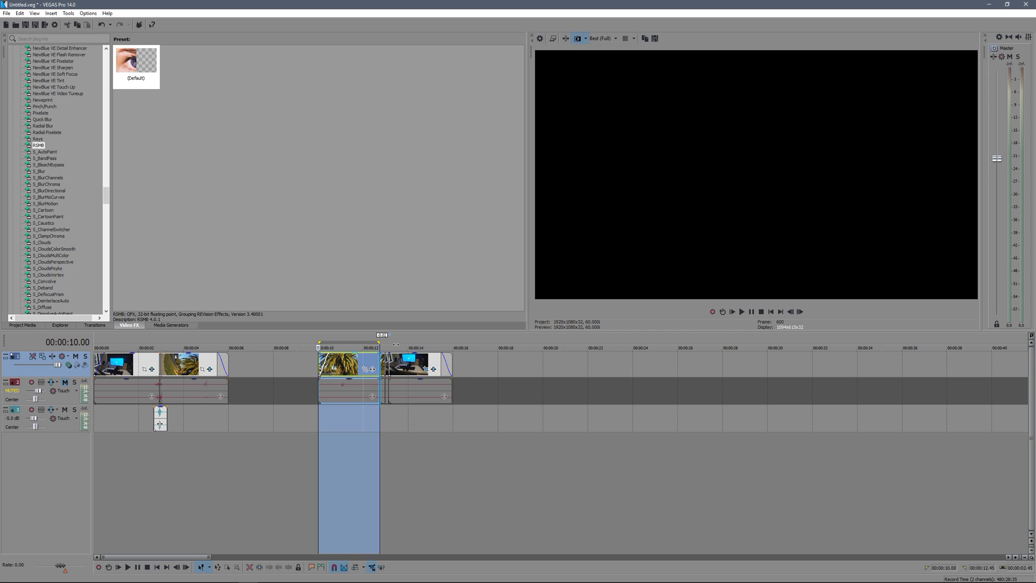
left_click_drag(387, 343, 451, 343)
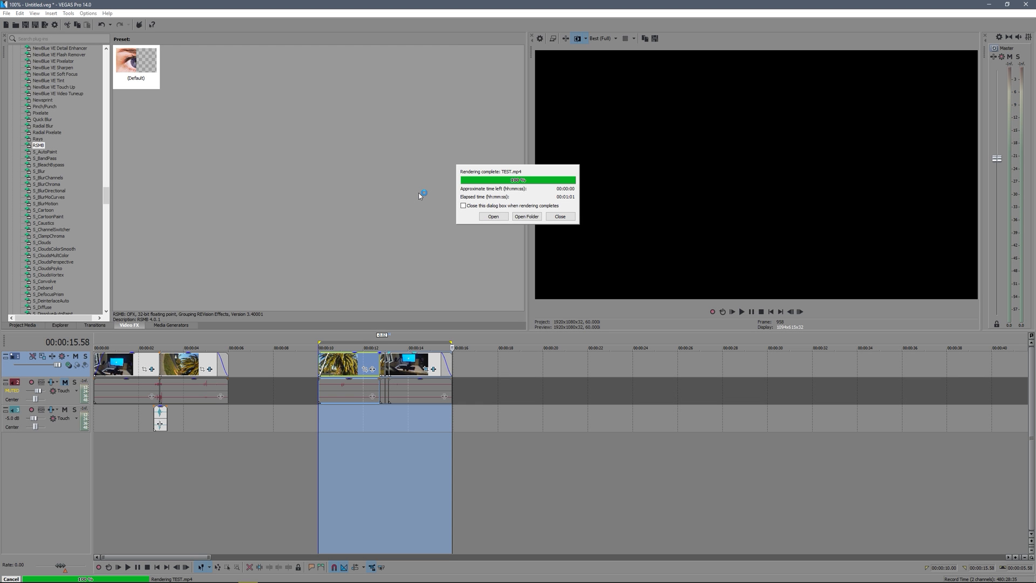
left_click(530, 218)
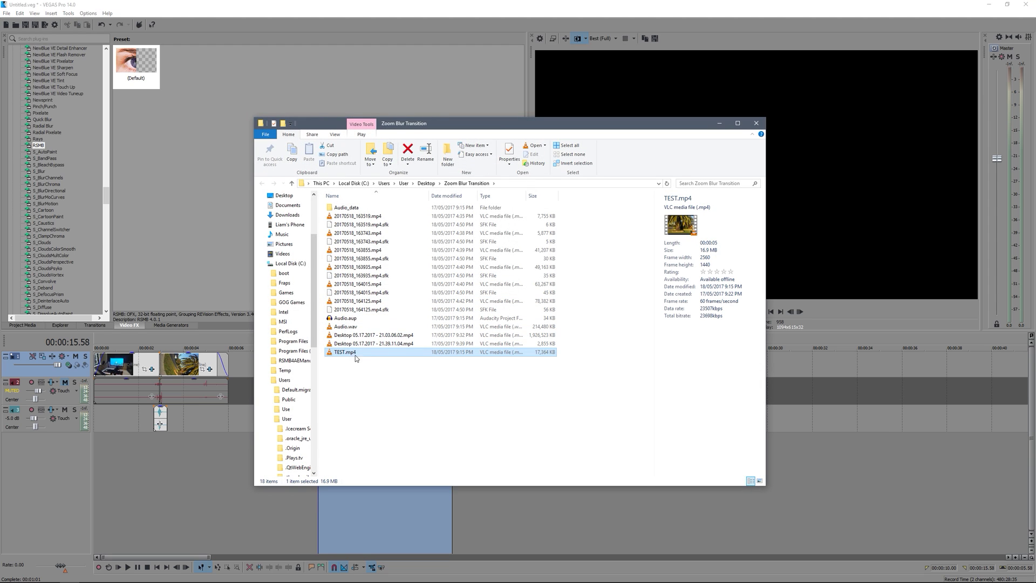
left_click_drag(355, 358, 518, 367)
left_click(807, 442)
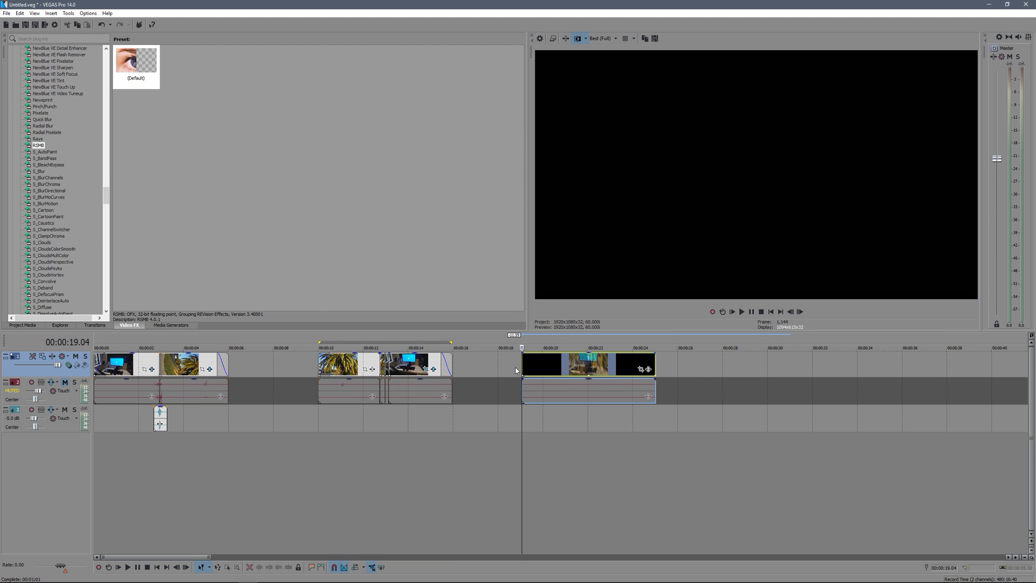
key("space")
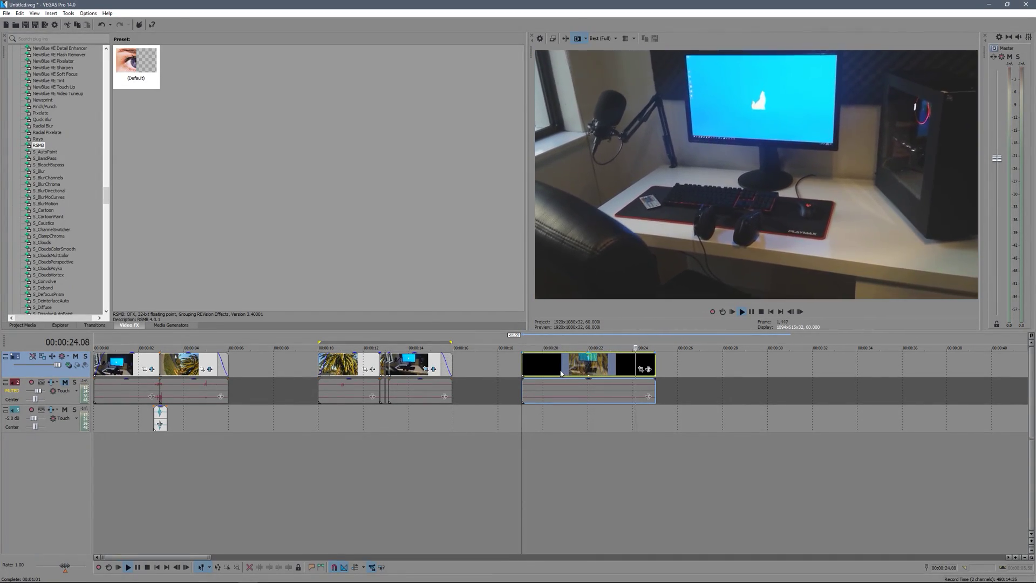
key("space")
left_click(160, 425)
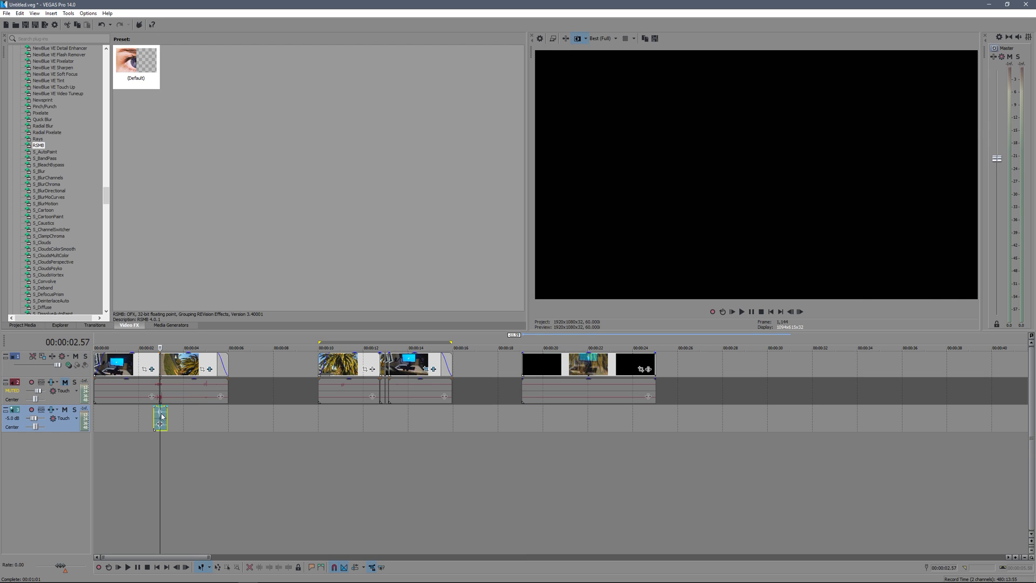
left_click(591, 364)
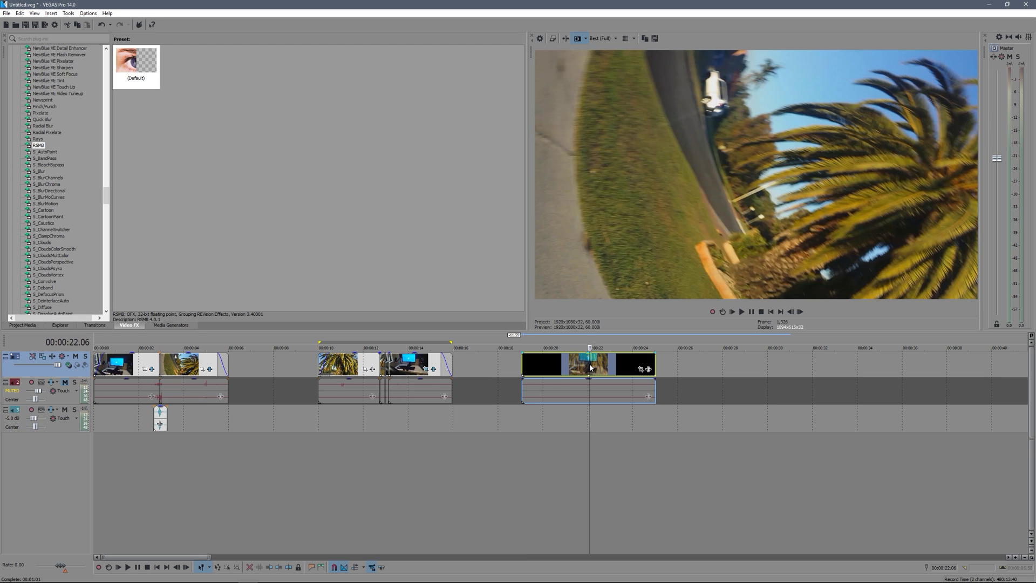
left_click(587, 364)
key("Right")
key("Right")
key("Right")
key("Right")
key("Right")
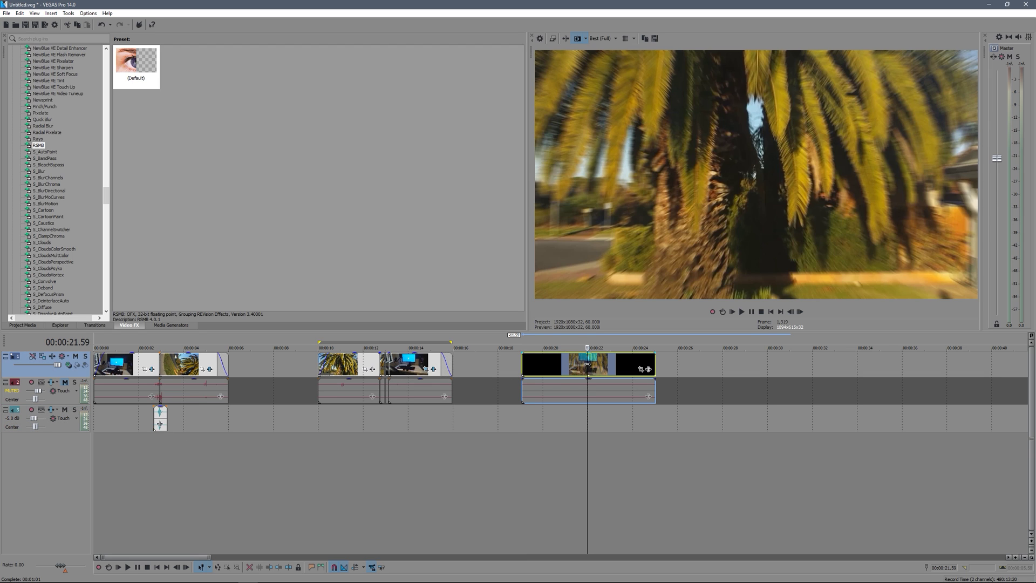
key("Left")
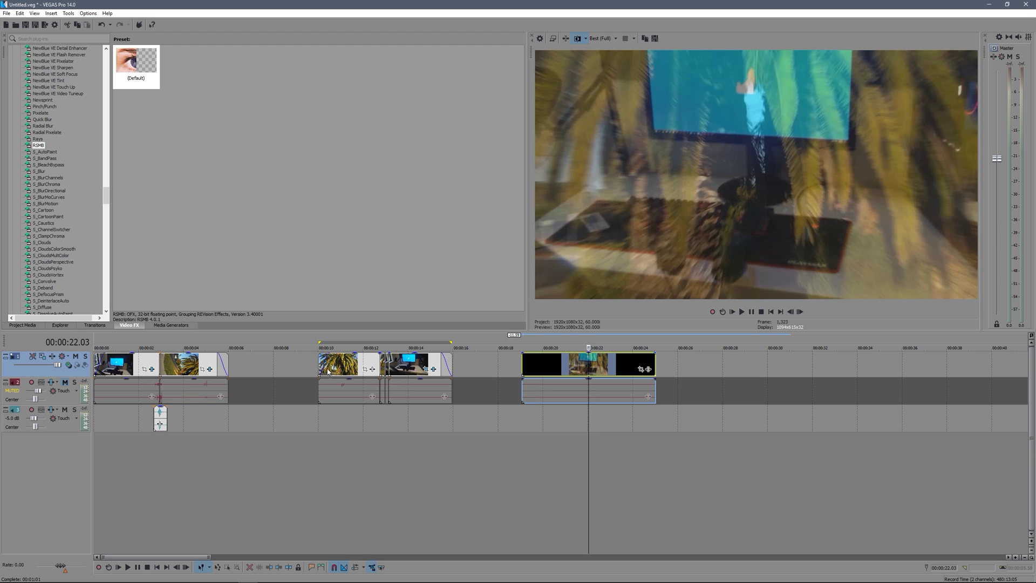
left_click_drag(166, 417, 592, 423)
left_click(521, 390)
key("space")
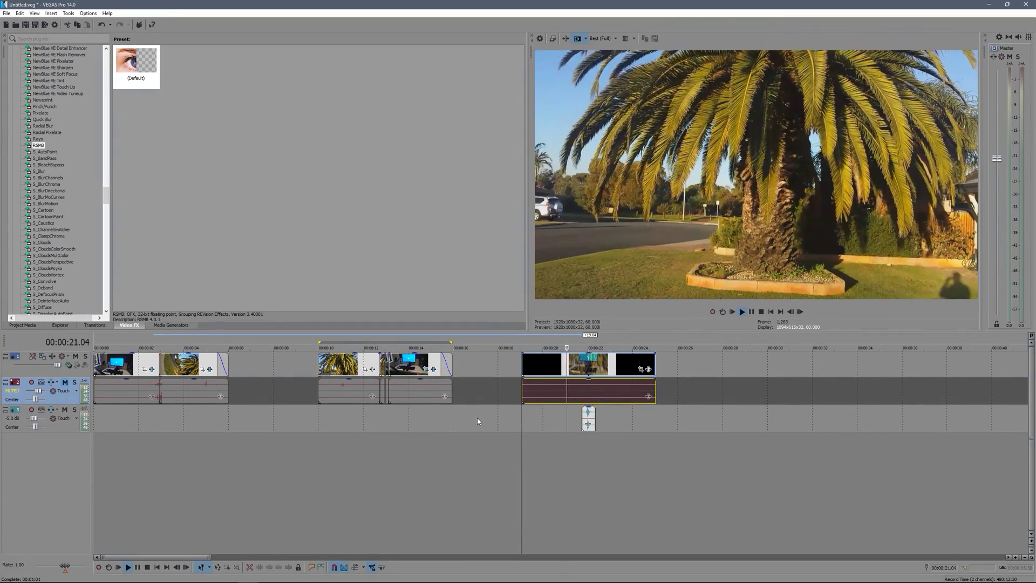
key("space")
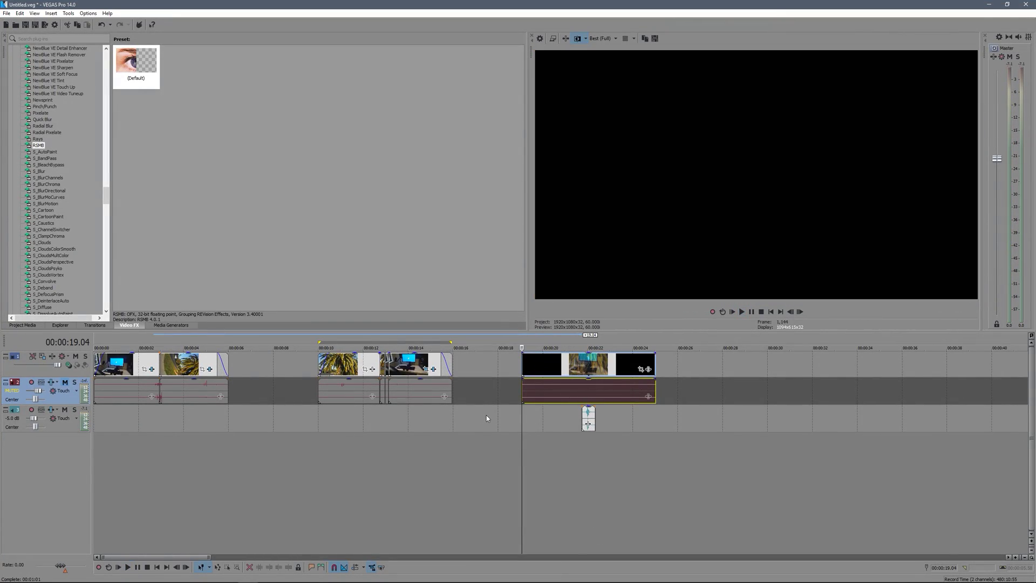
left_click(559, 390)
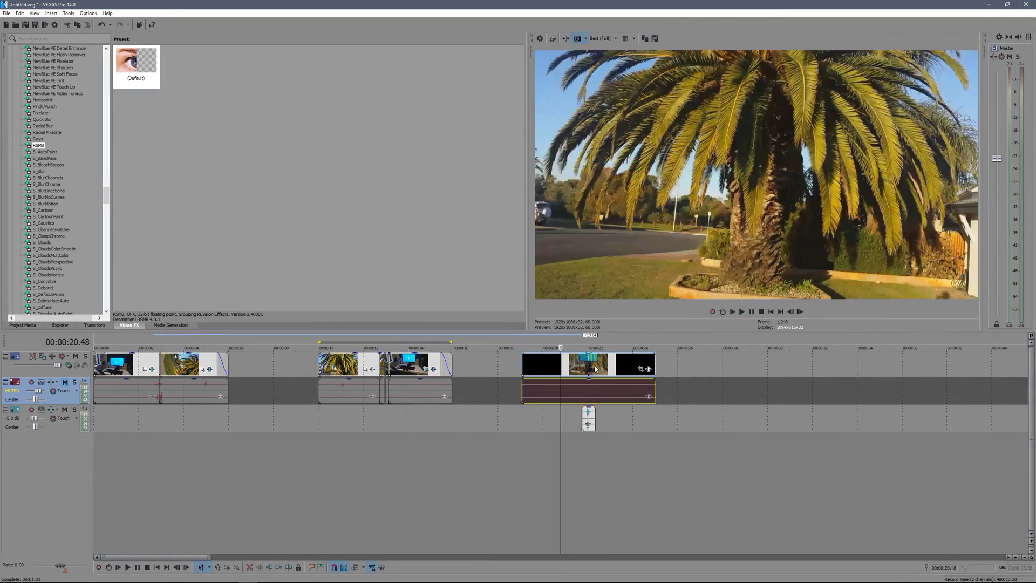
left_click(584, 368)
left_click(584, 367)
left_click(524, 368)
left_click(522, 373)
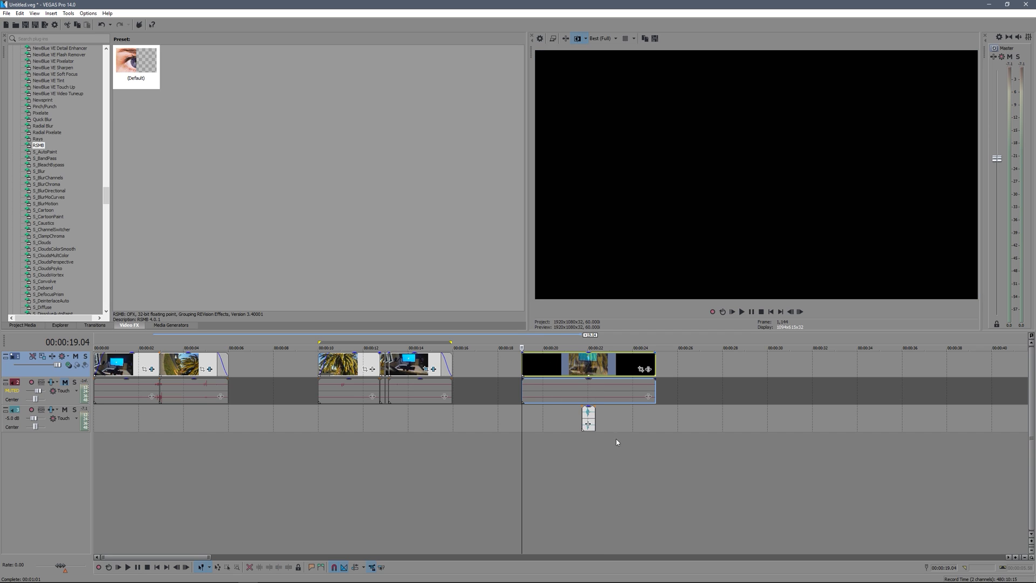
scroll(275, 418, "down", 5)
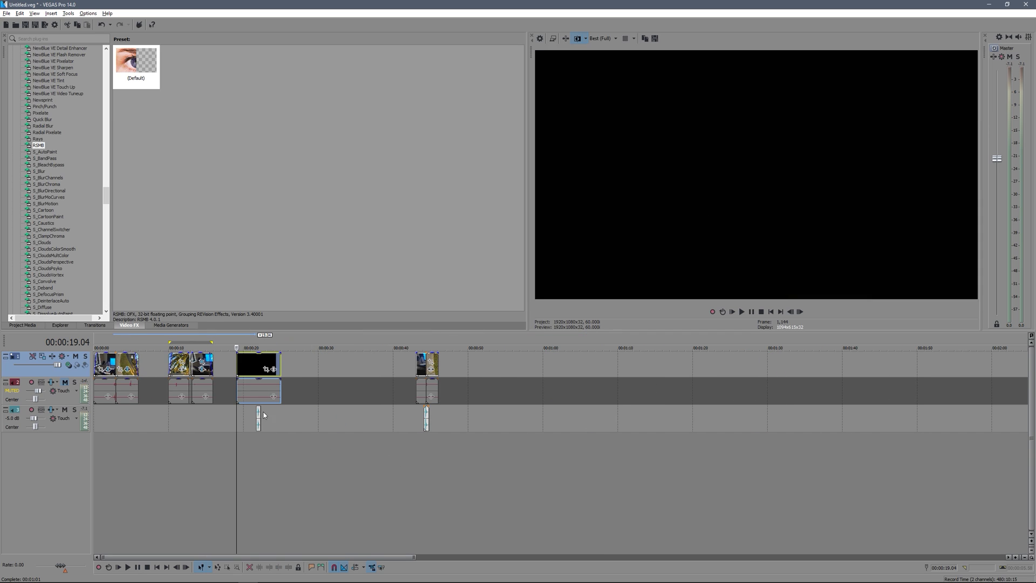
key("ctrl+z")
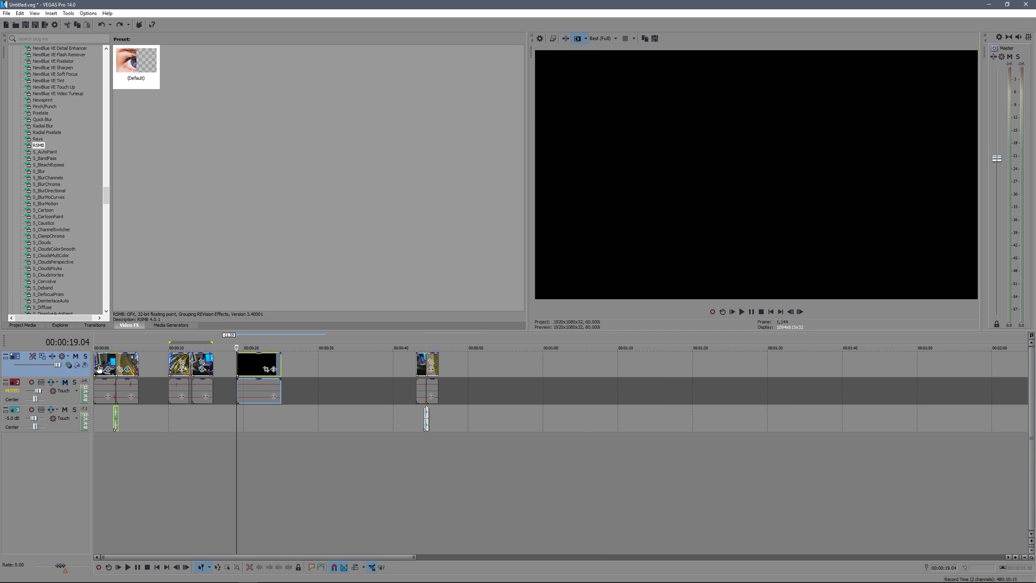
left_click(96, 365)
key("space")
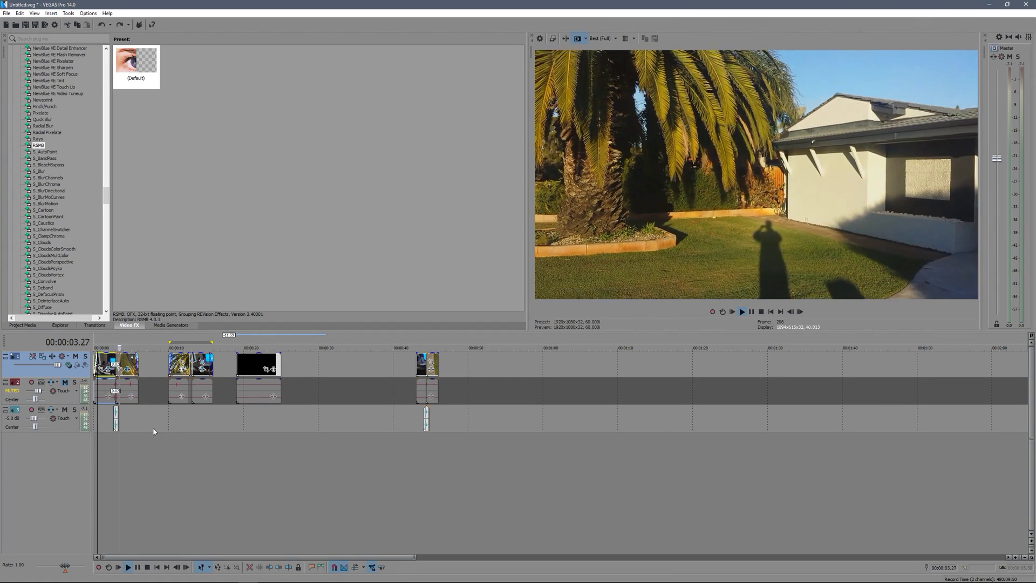
key("space")
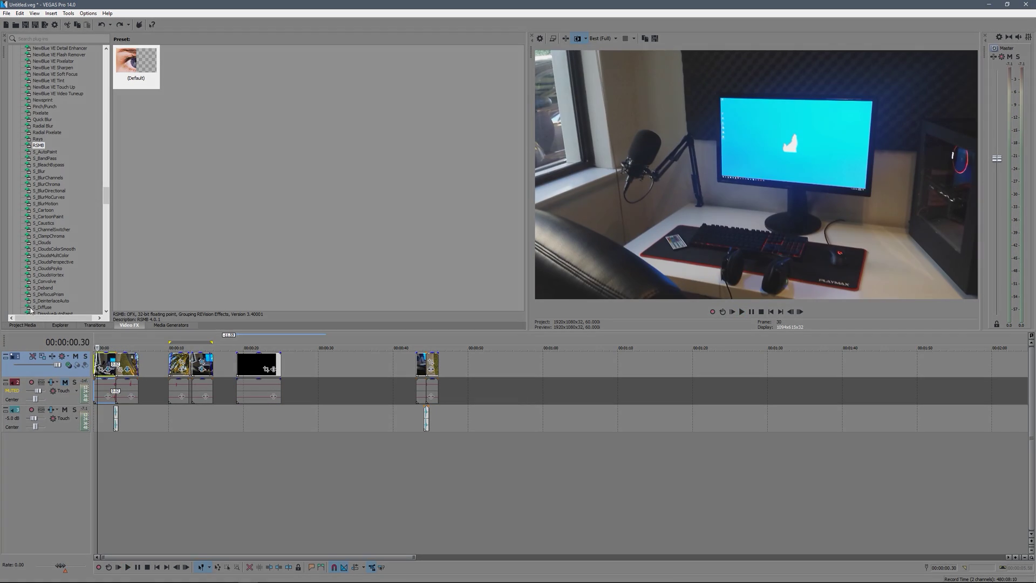